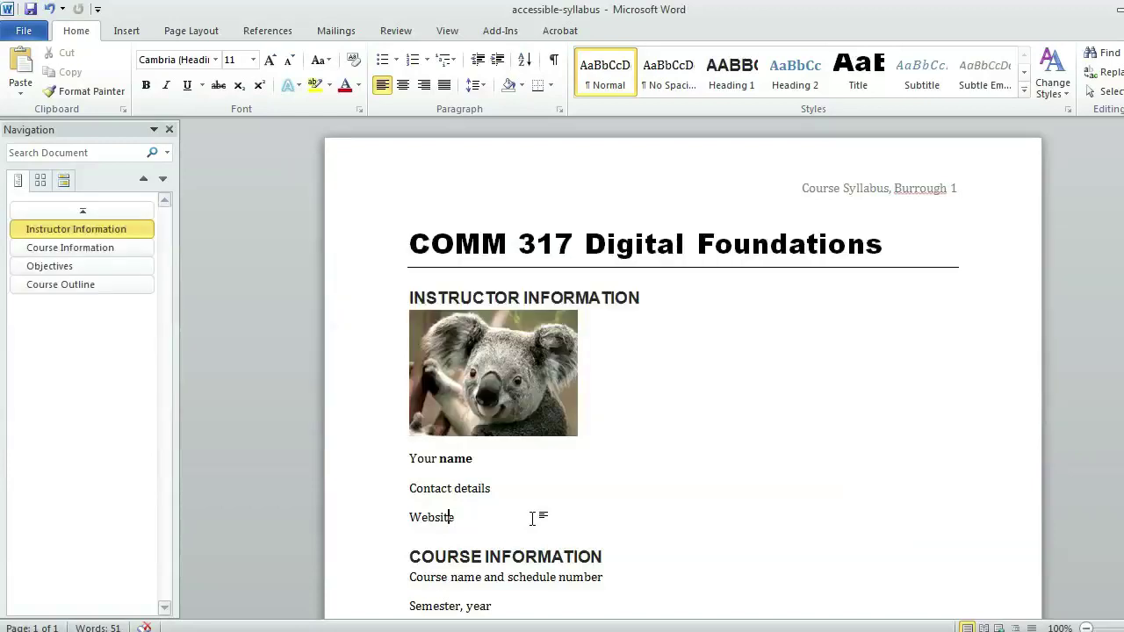
Step: Change the 'Website' line to 'Course Website' and bring up hyperlink settings for it
{"action": "key", "text": "Left"}
{"action": "key", "text": "Left"}
{"action": "key", "text": "Left"}
{"action": "key", "text": "Left"}
{"action": "key", "text": "Left"}
{"action": "key", "text": "Left"}
{"action": "key", "text": "Left"}
{"action": "type", "text": "Course"}
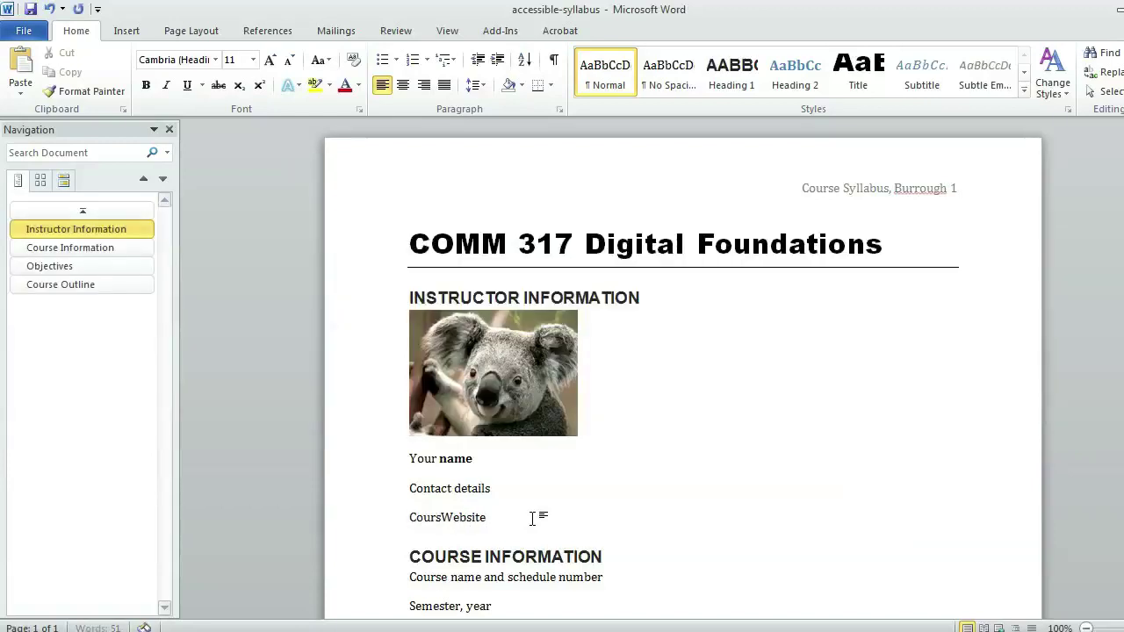
{"action": "key", "text": "Left"}
{"action": "key", "text": "Left"}
{"action": "key", "text": "Left"}
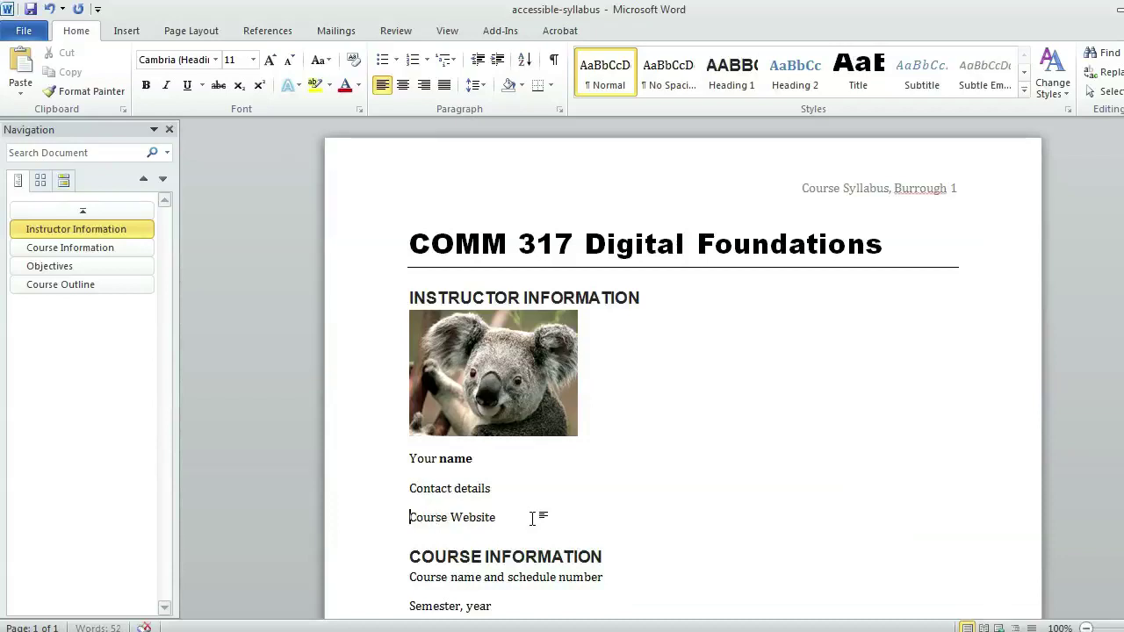
{"action": "key", "text": "shift+Right"}
{"action": "key", "text": "shift+Right"}
{"action": "key", "text": "shift+Right"}
{"action": "key", "text": "shift+Right"}
{"action": "key", "text": "shift+Right"}
{"action": "key", "text": "shift+Right"}
{"action": "key", "text": "shift+Right"}
{"action": "key", "text": "shift+Right"}
{"action": "key", "text": "shift+Right"}
{"action": "key", "text": "shift+Right"}
{"action": "key", "text": "shift+Right"}
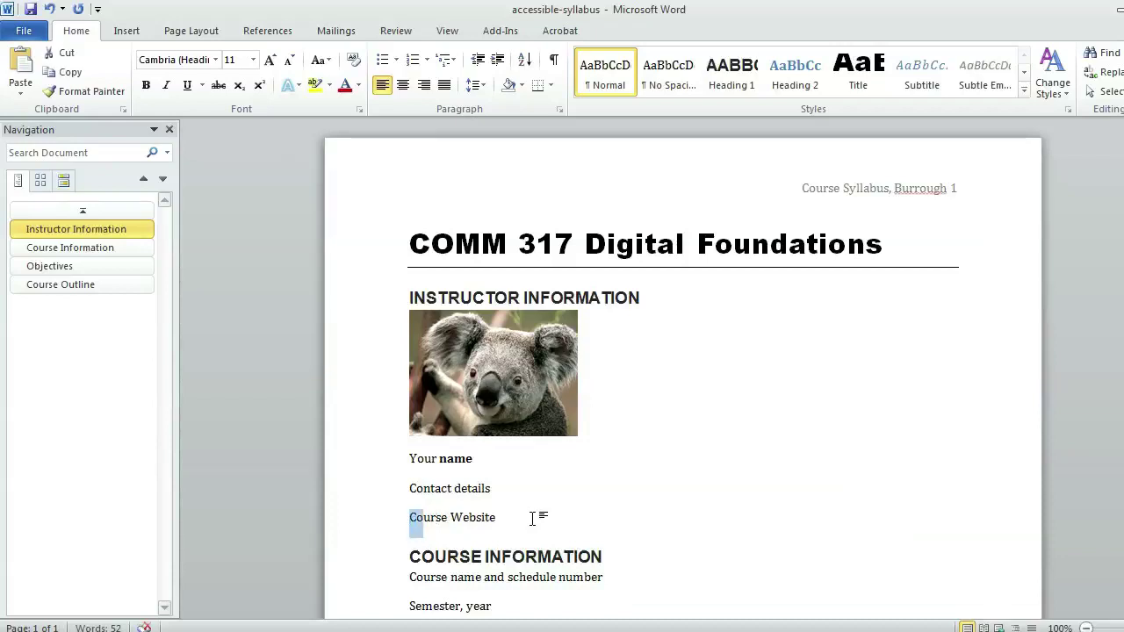
{"action": "key", "text": "shift+Right"}
{"action": "key", "text": "shift+Right"}
{"action": "key", "text": "shift+Right"}
{"action": "key", "text": "shift+Right"}
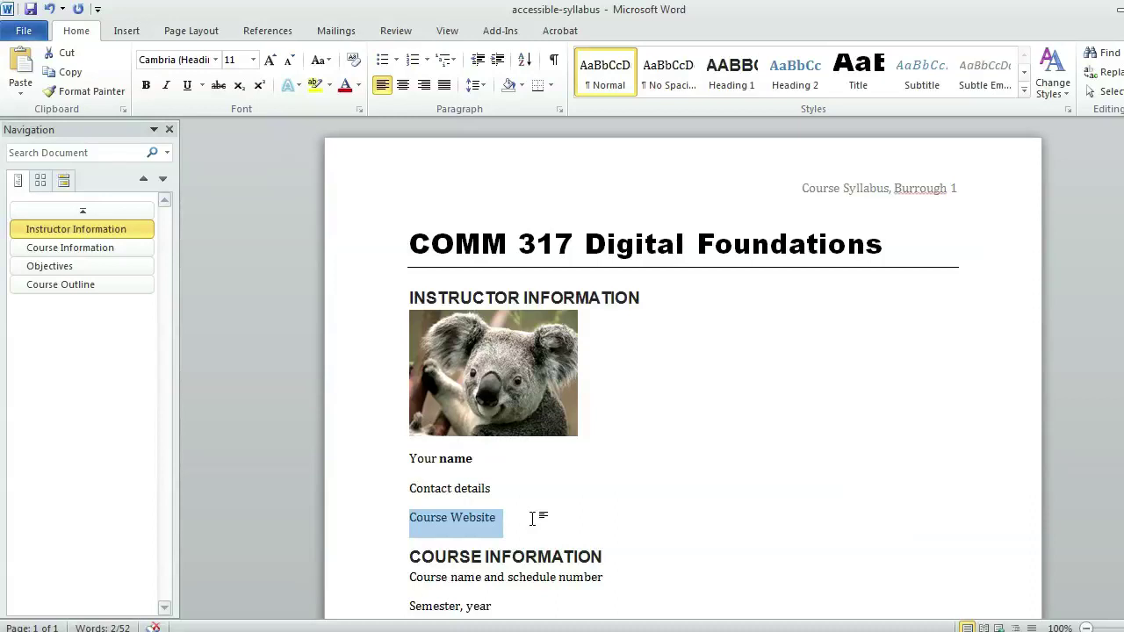
{"action": "key", "text": "ctrl+k"}
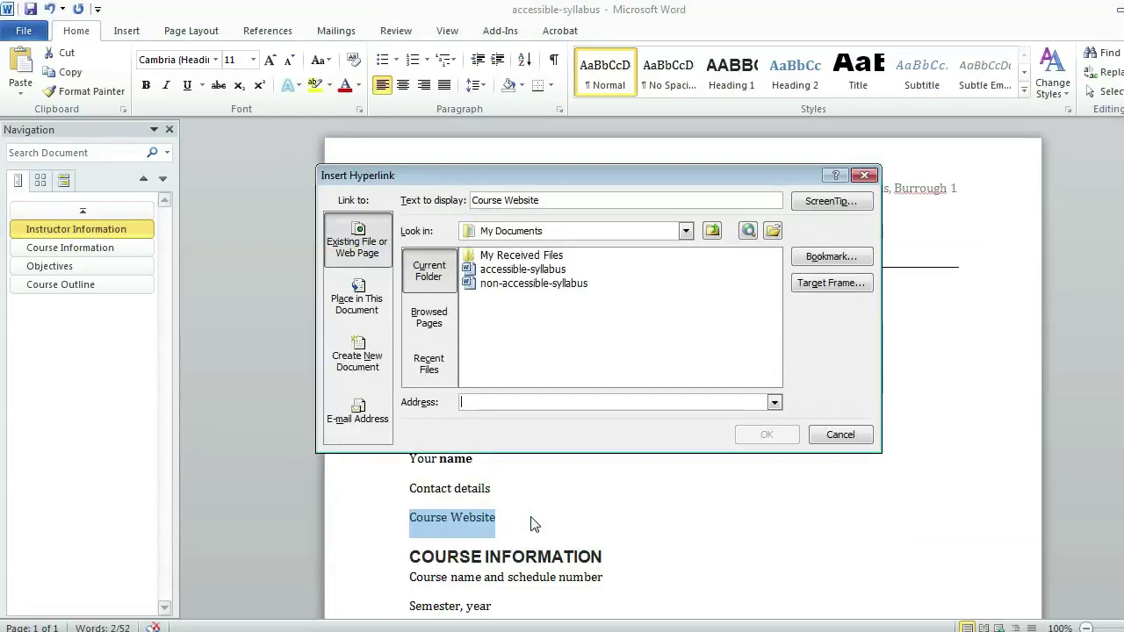
{"action": "type", "text": "http://screenr.com/"}
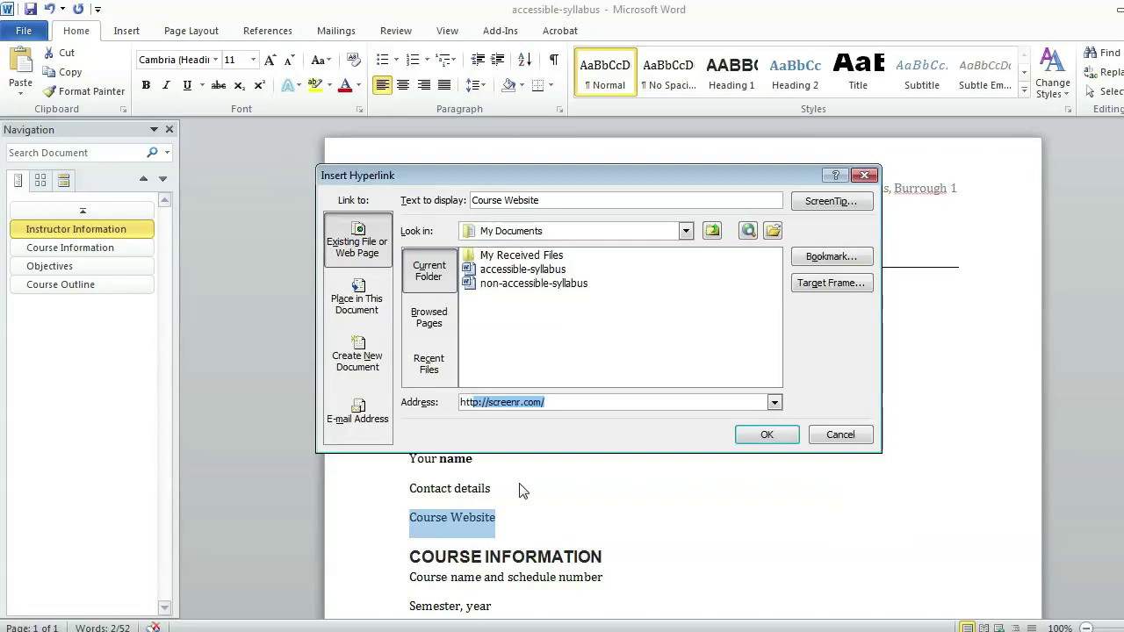
{"action": "left_click", "coordinate": [561, 399]}
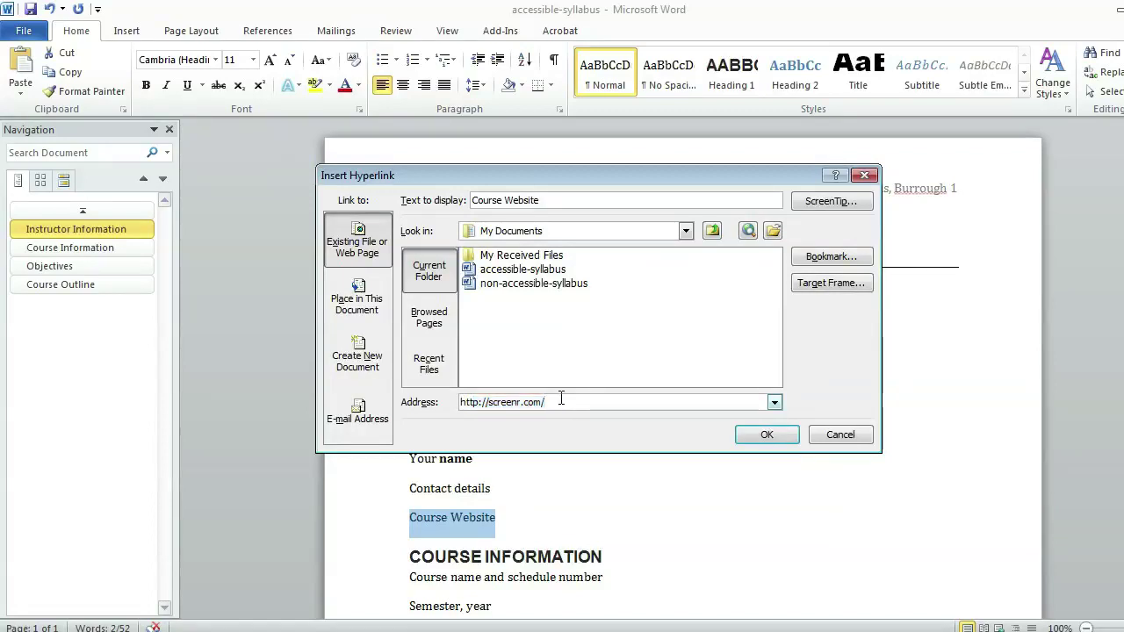
{"action": "left_click", "coordinate": [762, 436]}
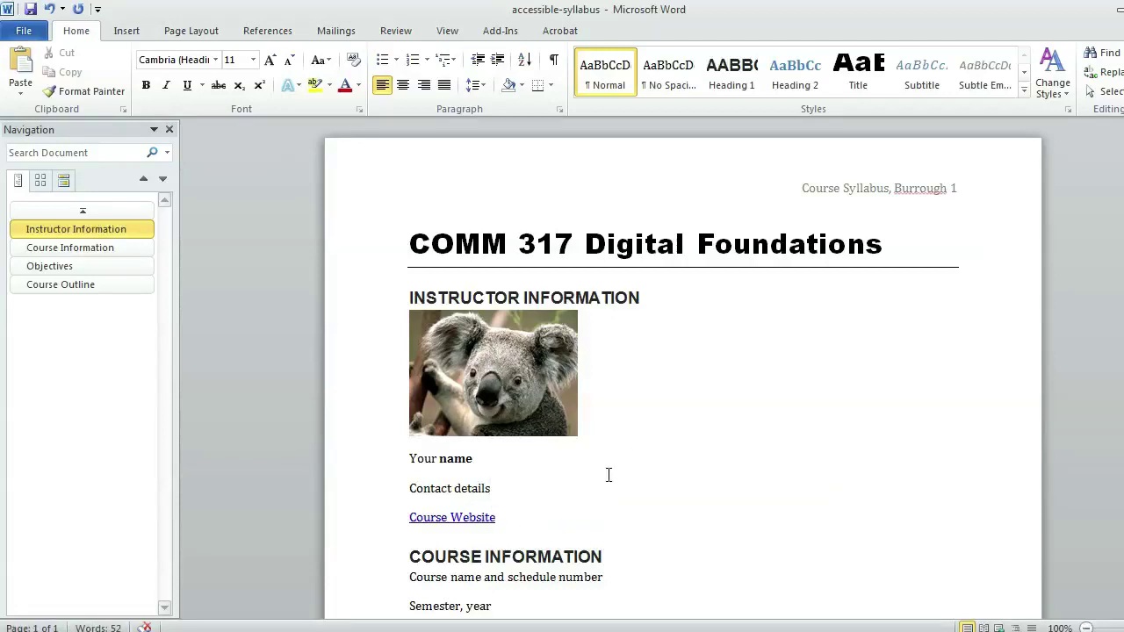
{"action": "key", "text": "Left"}
{"action": "key", "text": "Left"}
{"action": "key", "text": "Left"}
{"action": "key", "text": "Left"}
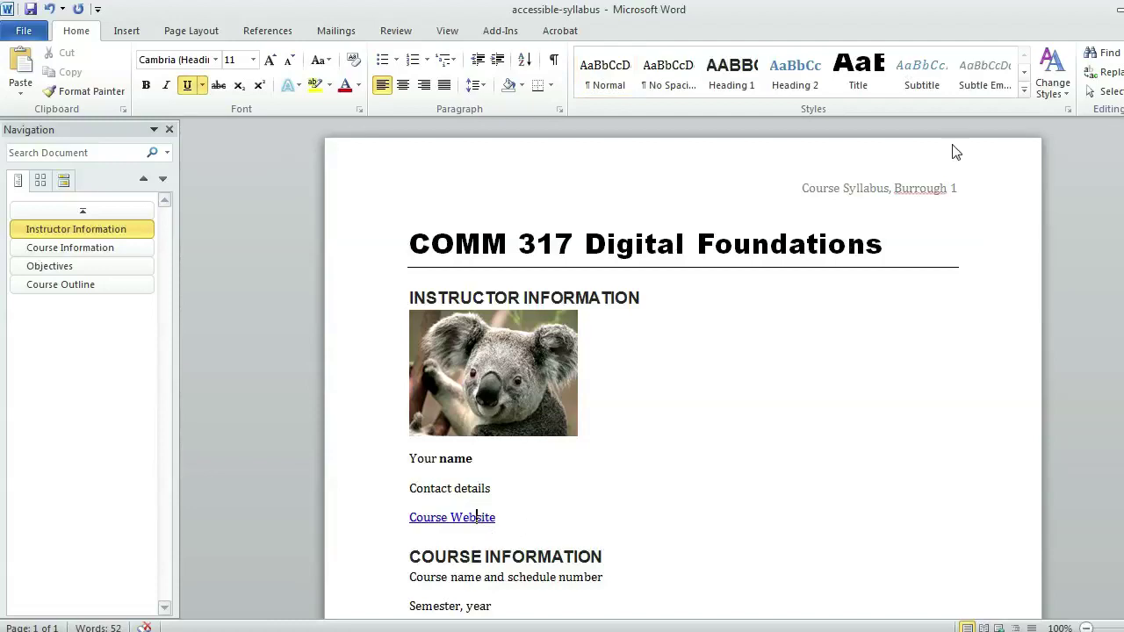
{"action": "left_click", "coordinate": [1068, 109]}
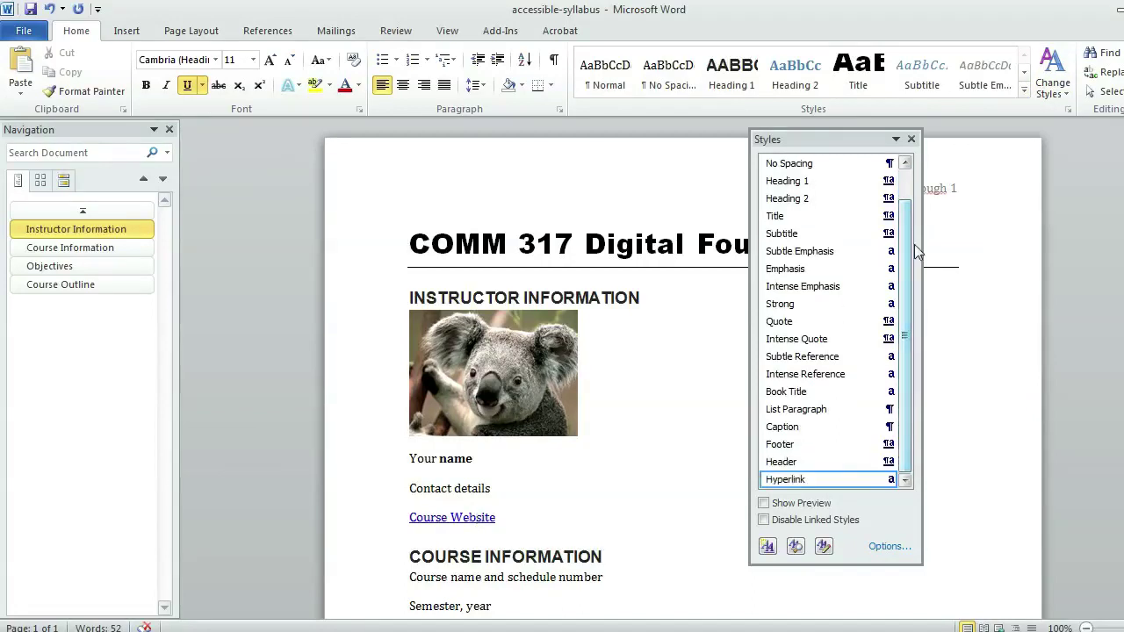
{"action": "left_click", "coordinate": [889, 479]}
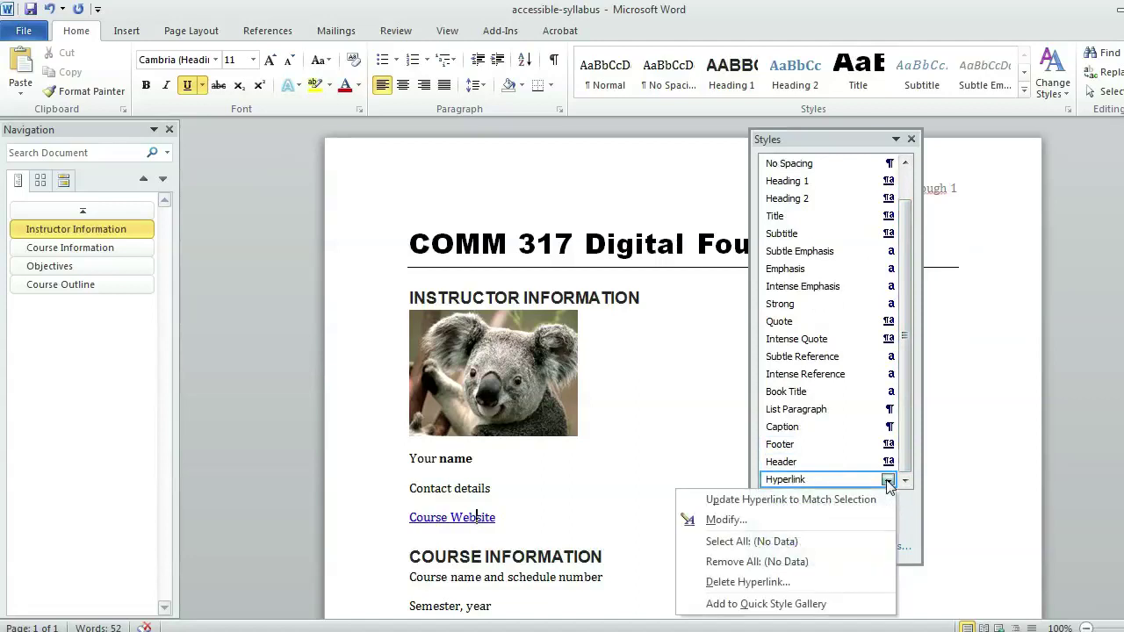
{"action": "left_click", "coordinate": [889, 479]}
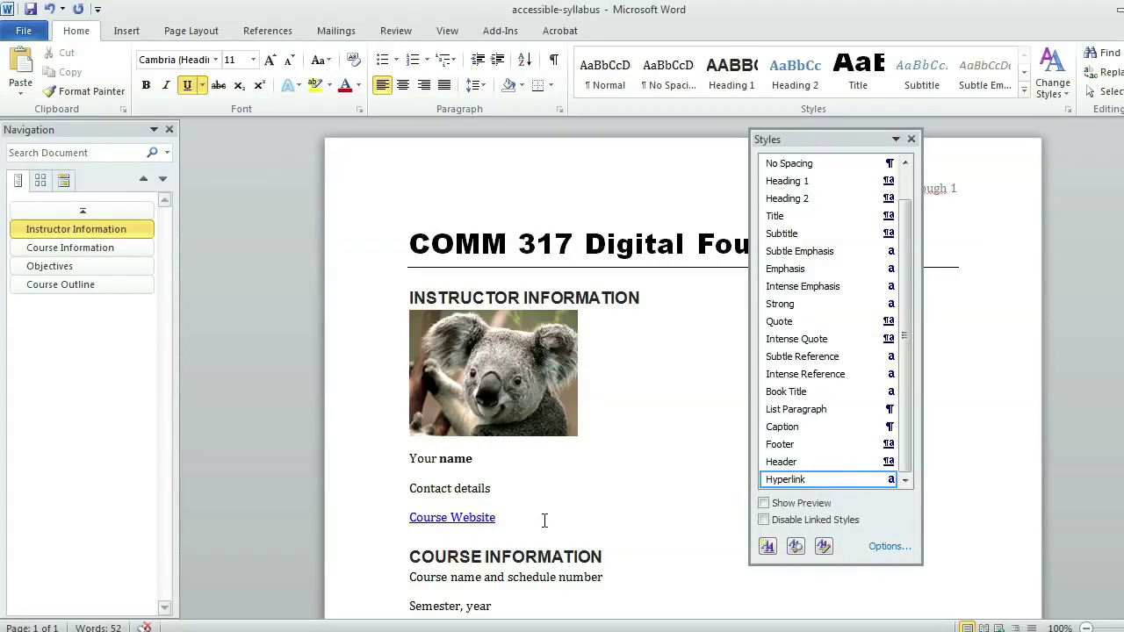
{"action": "left_click", "coordinate": [912, 139]}
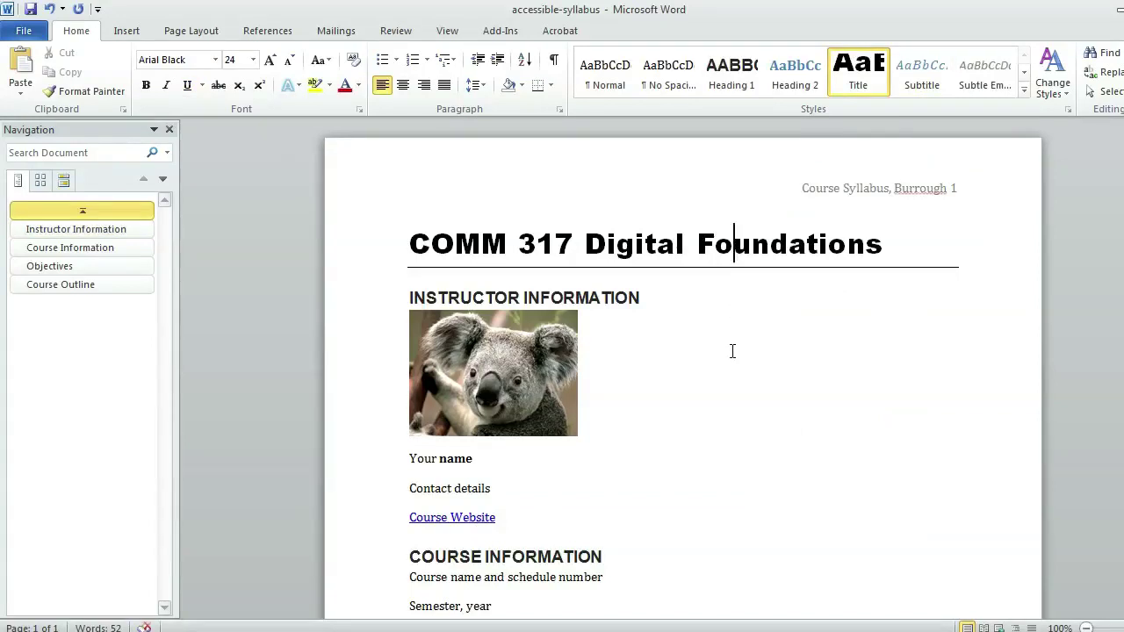
Step: Save, then visit the Instructor Information, Course Information, Objectives and Course Outline headings in turn
{"action": "key", "text": "ctrl+s"}
{"action": "left_click", "coordinate": [102, 217]}
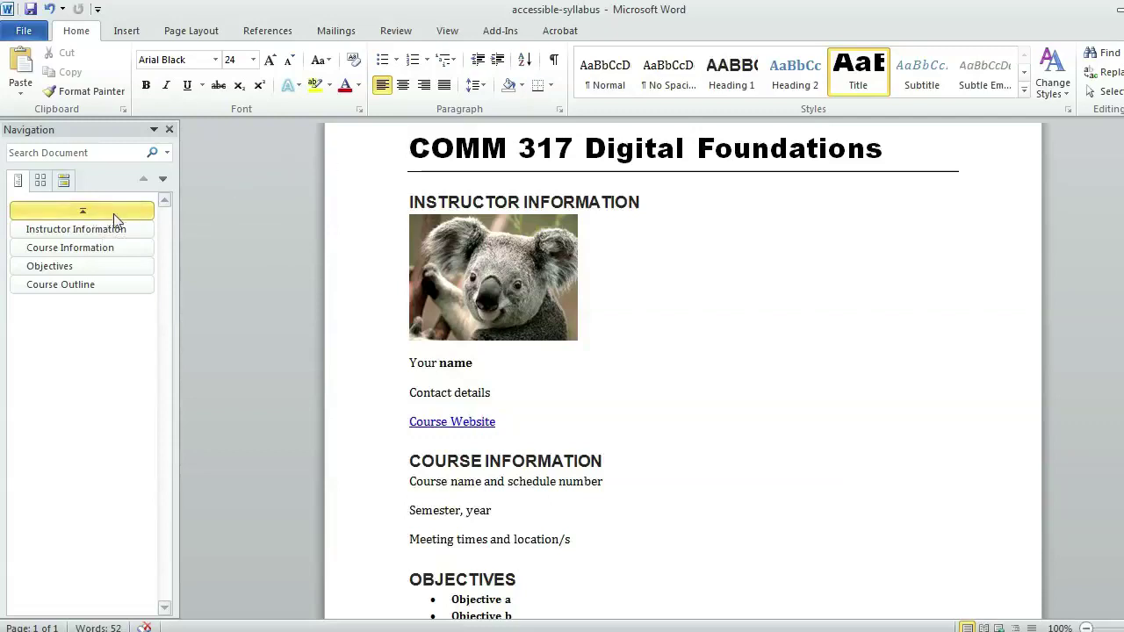
{"action": "left_click", "coordinate": [112, 230]}
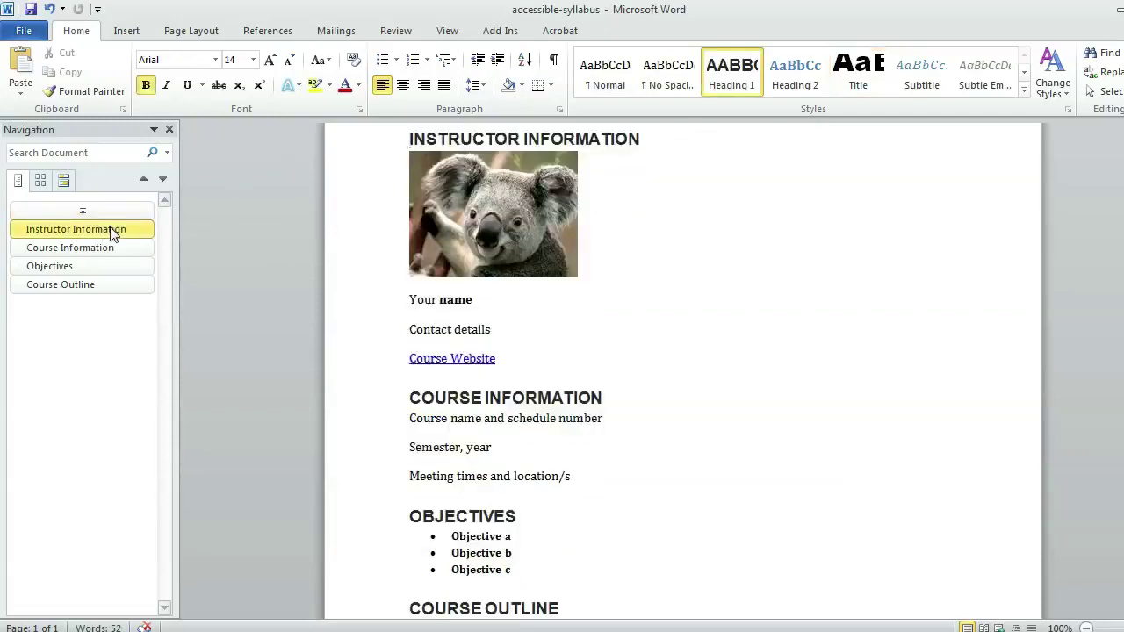
{"action": "left_click", "coordinate": [102, 247]}
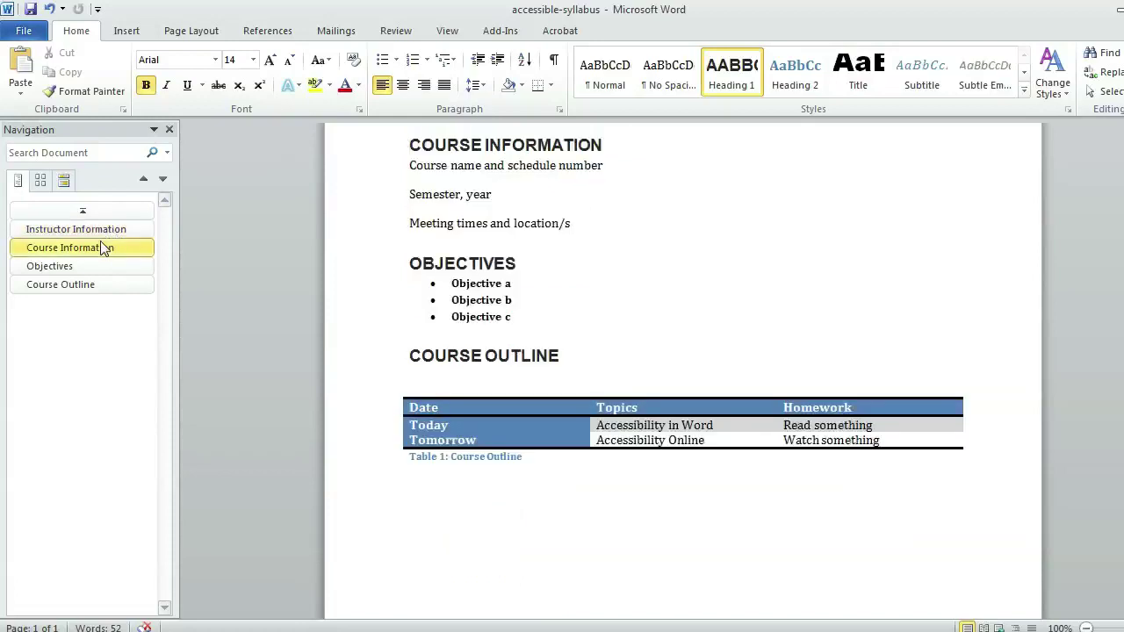
{"action": "left_click", "coordinate": [92, 266]}
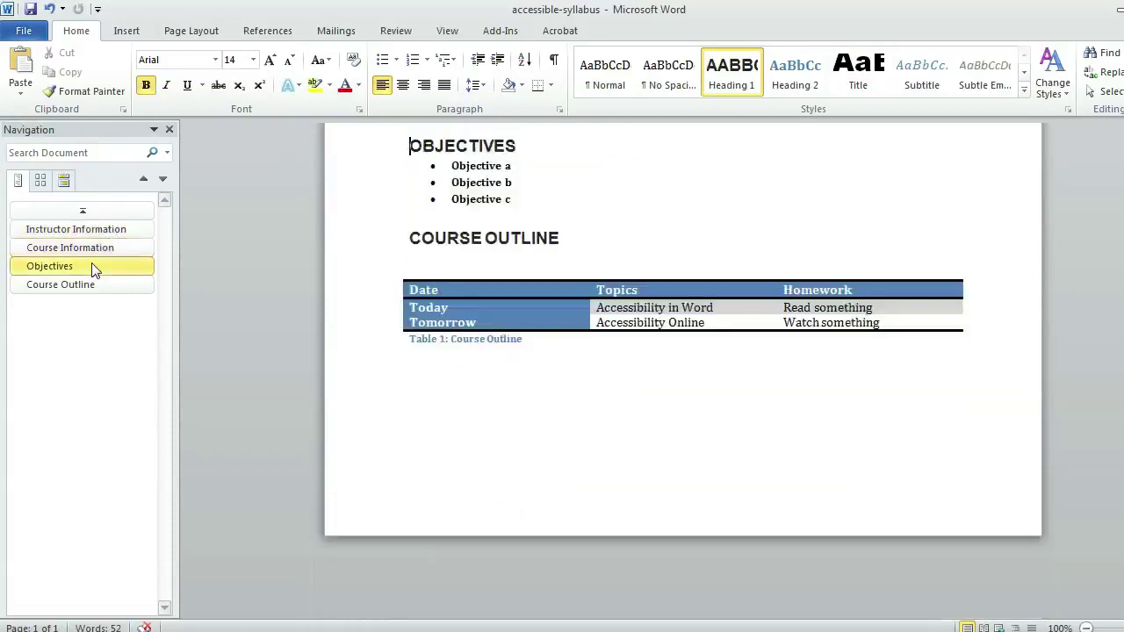
{"action": "left_click", "coordinate": [92, 284]}
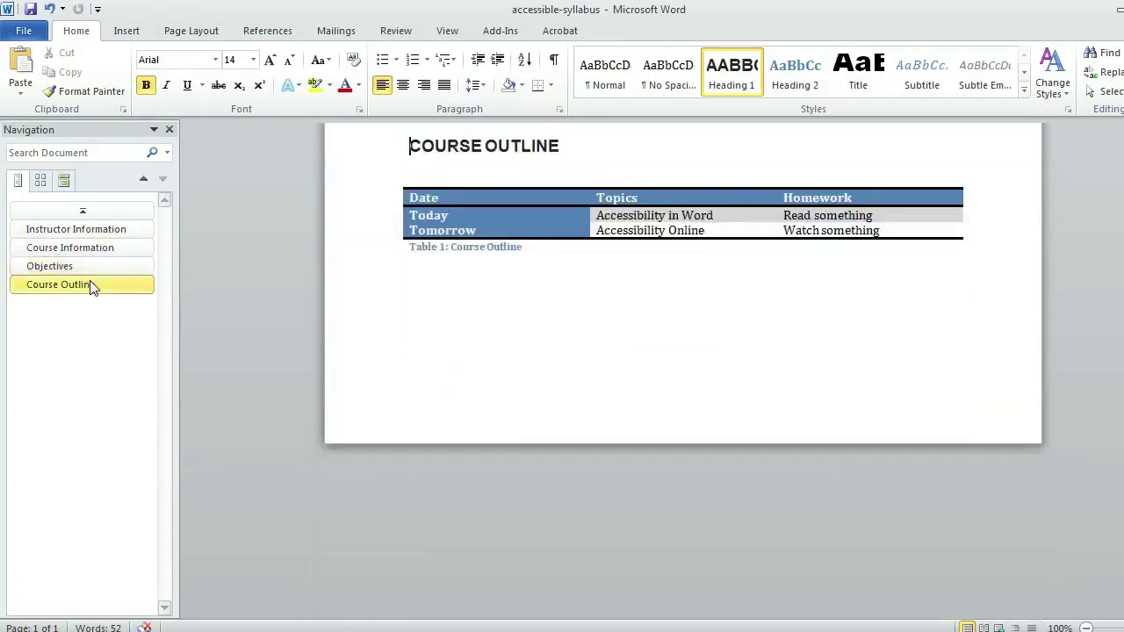
{"action": "key", "text": "Up"}
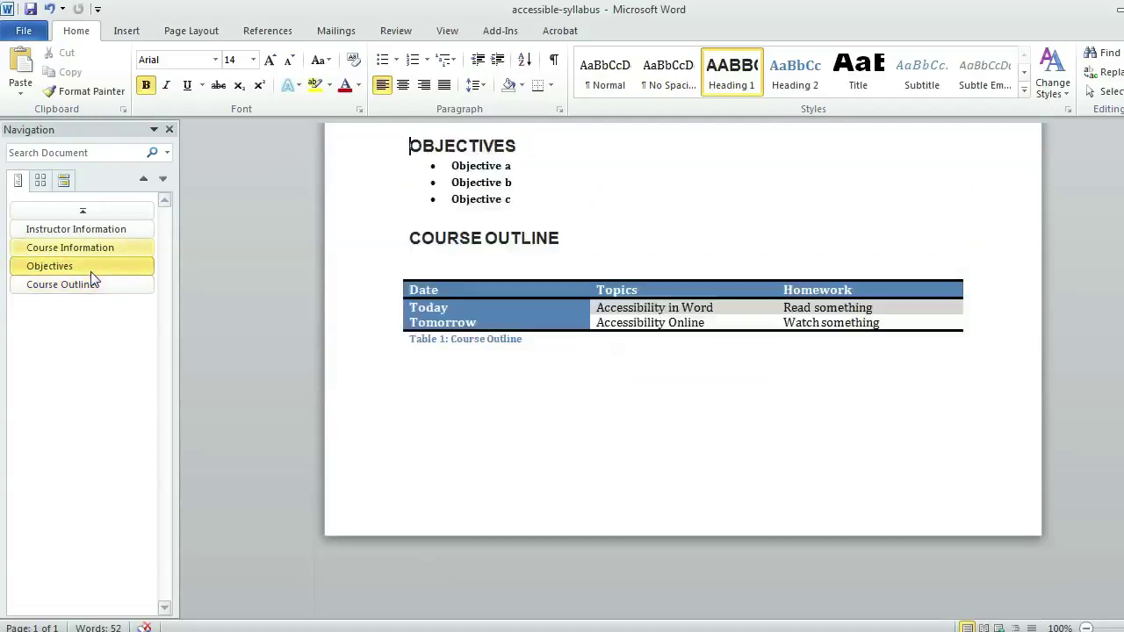
{"action": "key", "text": "Up"}
{"action": "key", "text": "Up"}
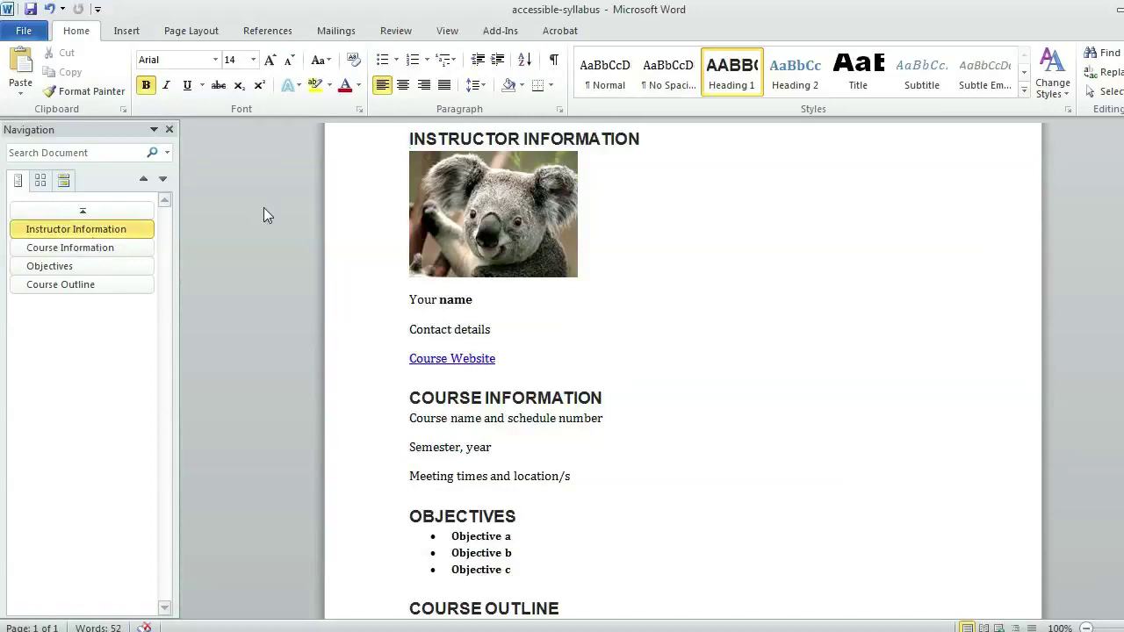
Step: Run Check Accessibility on the syllabus from the File Info page
{"action": "left_click", "coordinate": [30, 35]}
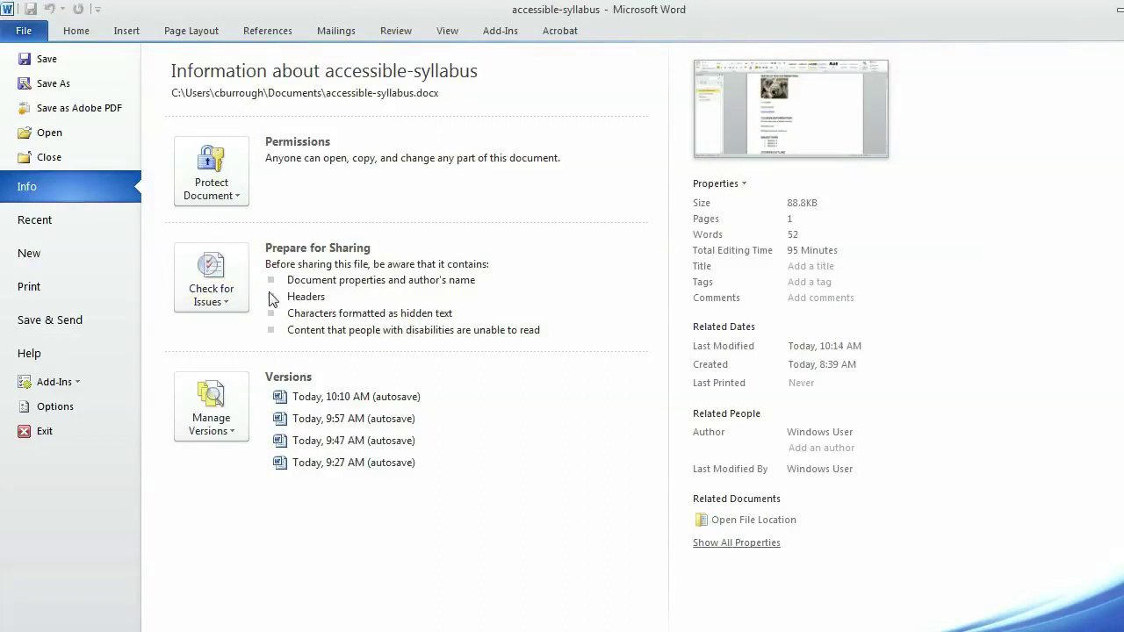
{"action": "left_click", "coordinate": [234, 293]}
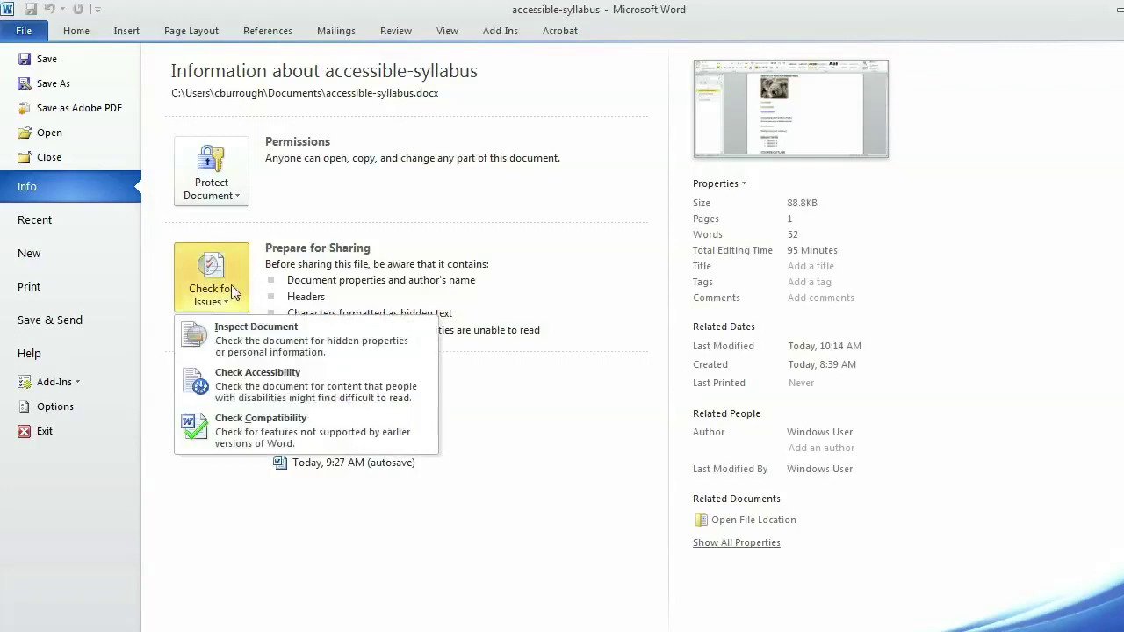
{"action": "left_click", "coordinate": [248, 383]}
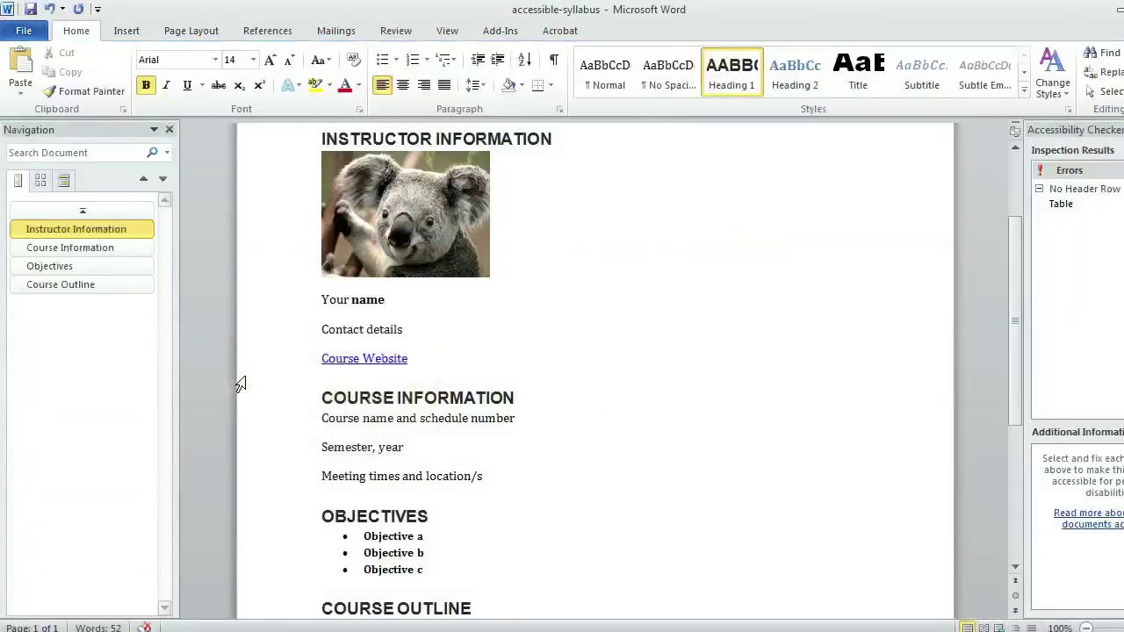
Step: Go to the Course Outline table listed under No Header Row Specified
{"action": "left_click", "coordinate": [898, 226]}
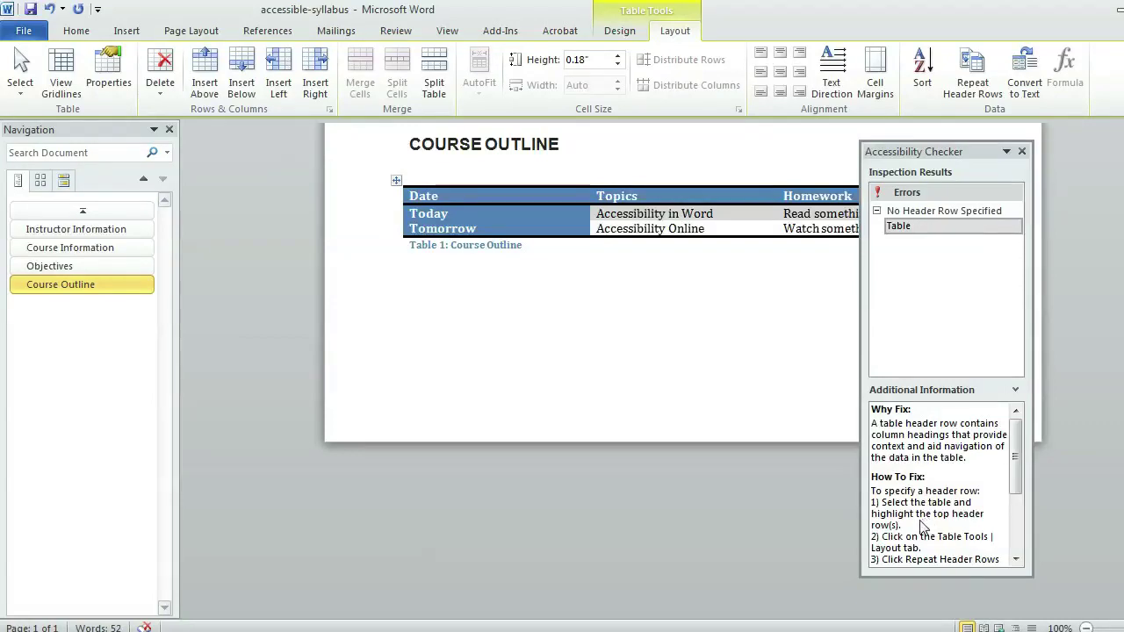
Step: Set the table's Date, Topics, Homework row to repeat as the header row
{"action": "left_click", "coordinate": [401, 196]}
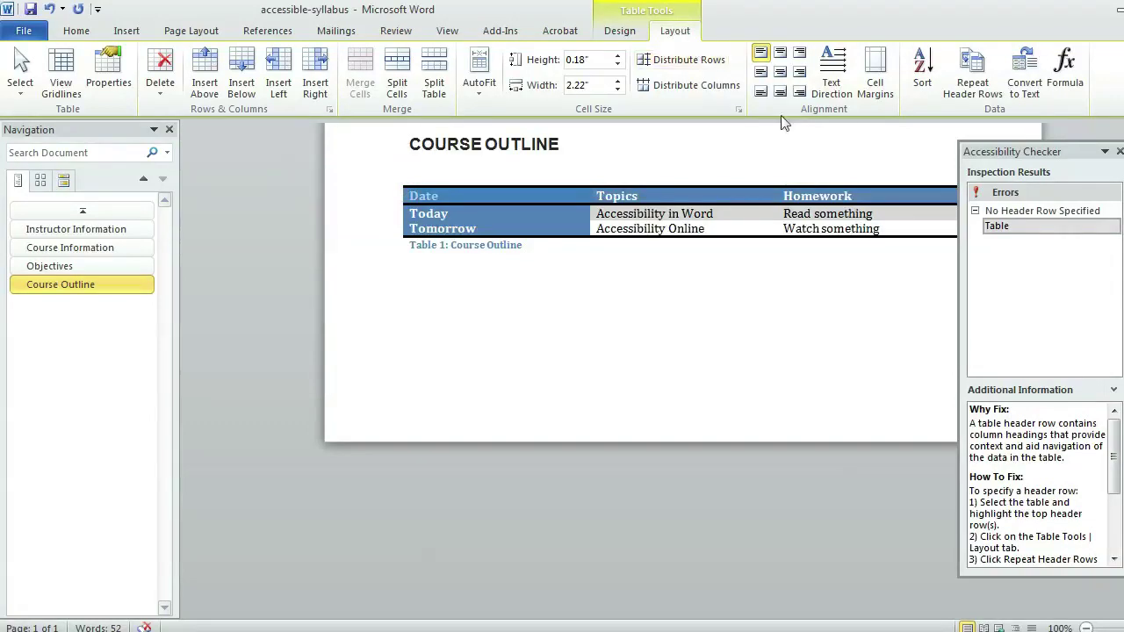
{"action": "left_click", "coordinate": [966, 82]}
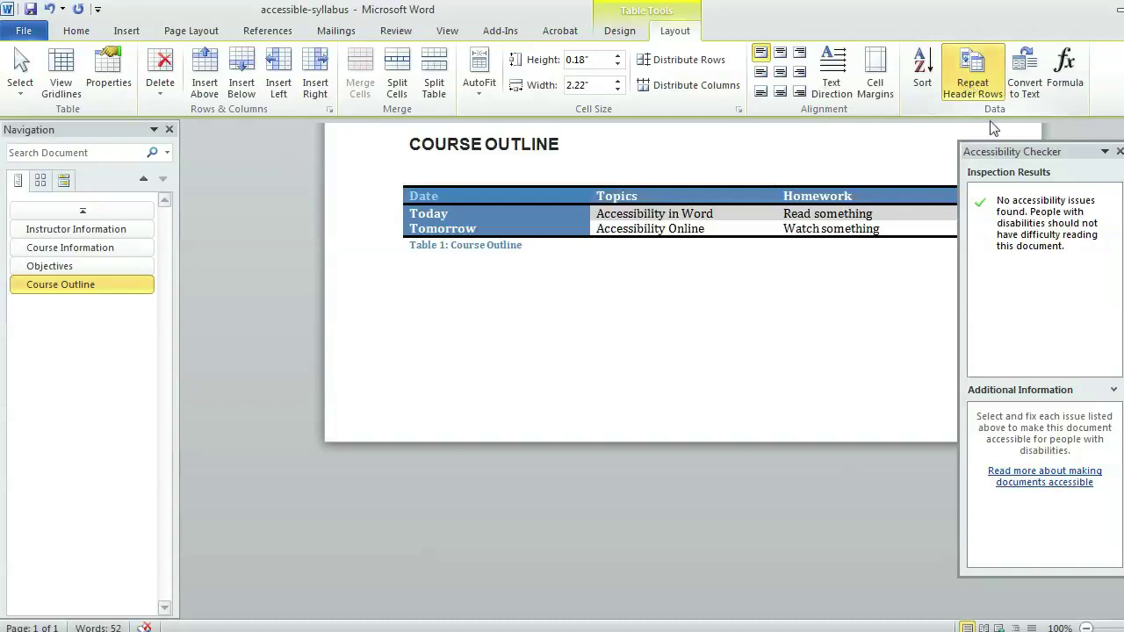
Step: Nudge the checker pane, place the cursor below the table caption, and save the syllabus
{"action": "left_click_drag", "start_coordinate": [1001, 145], "coordinate": [973, 146]}
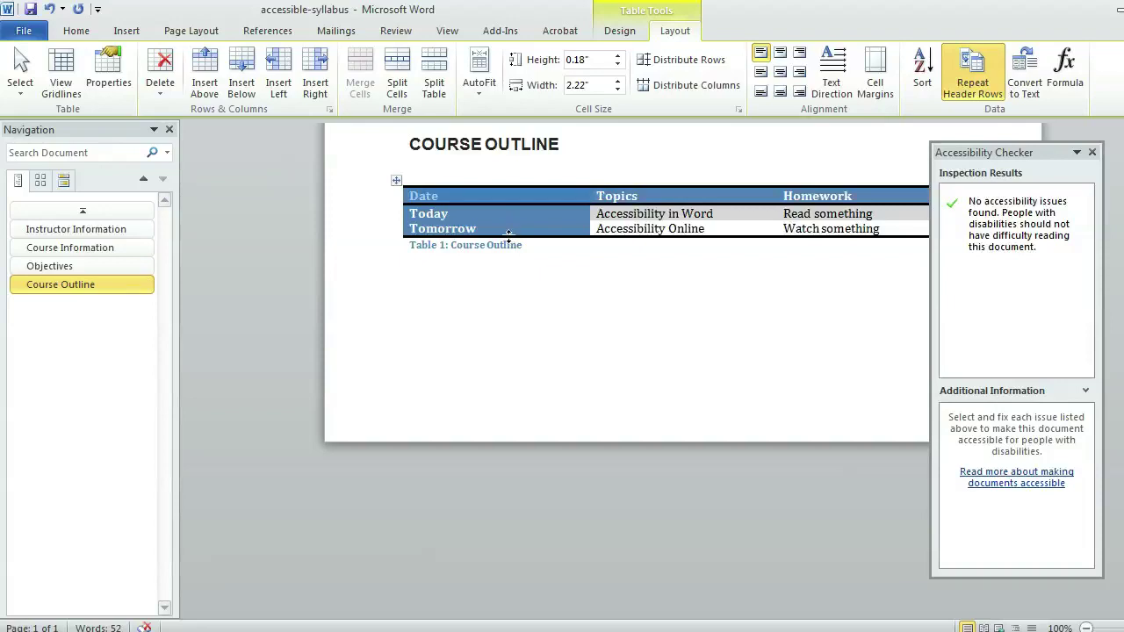
{"action": "left_click", "coordinate": [581, 291]}
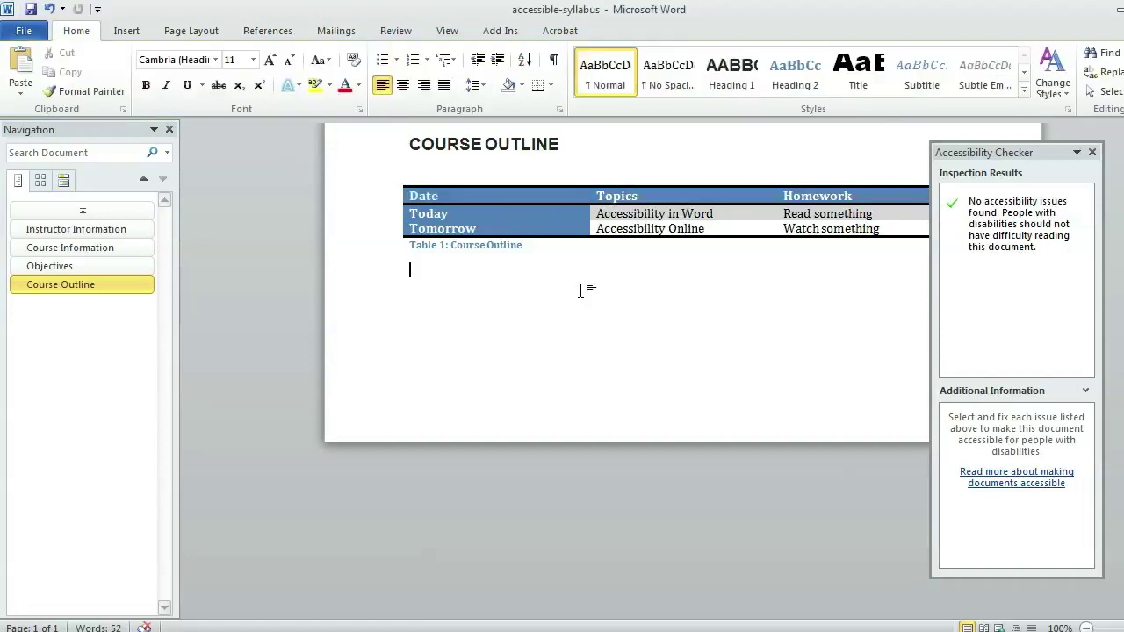
{"action": "key", "text": "ctrl+s"}
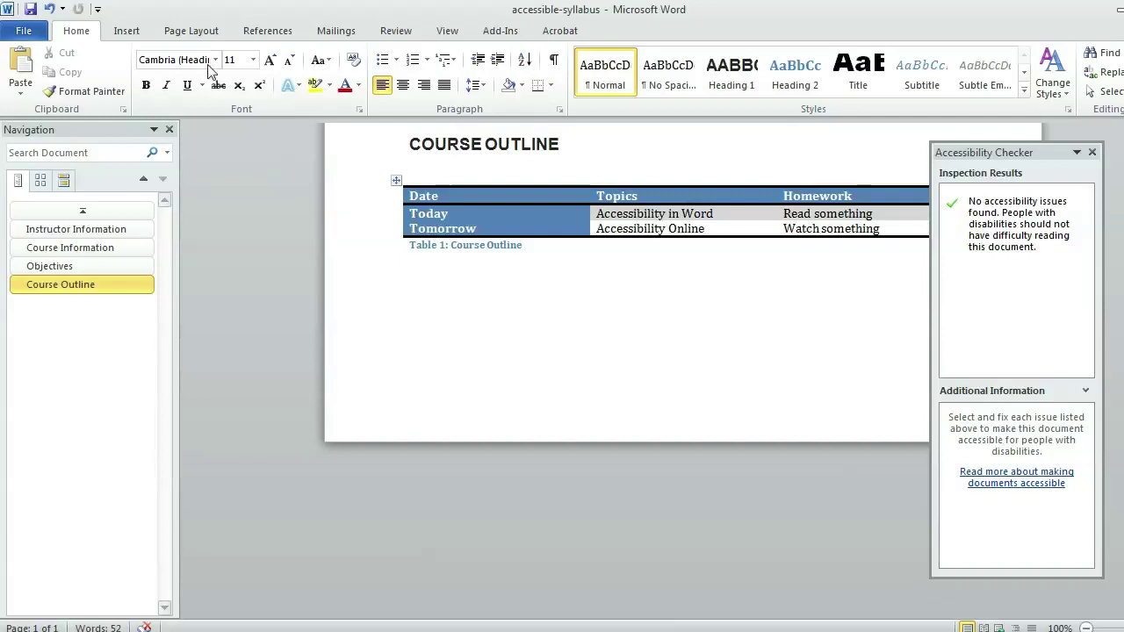
{"action": "left_click", "coordinate": [23, 31]}
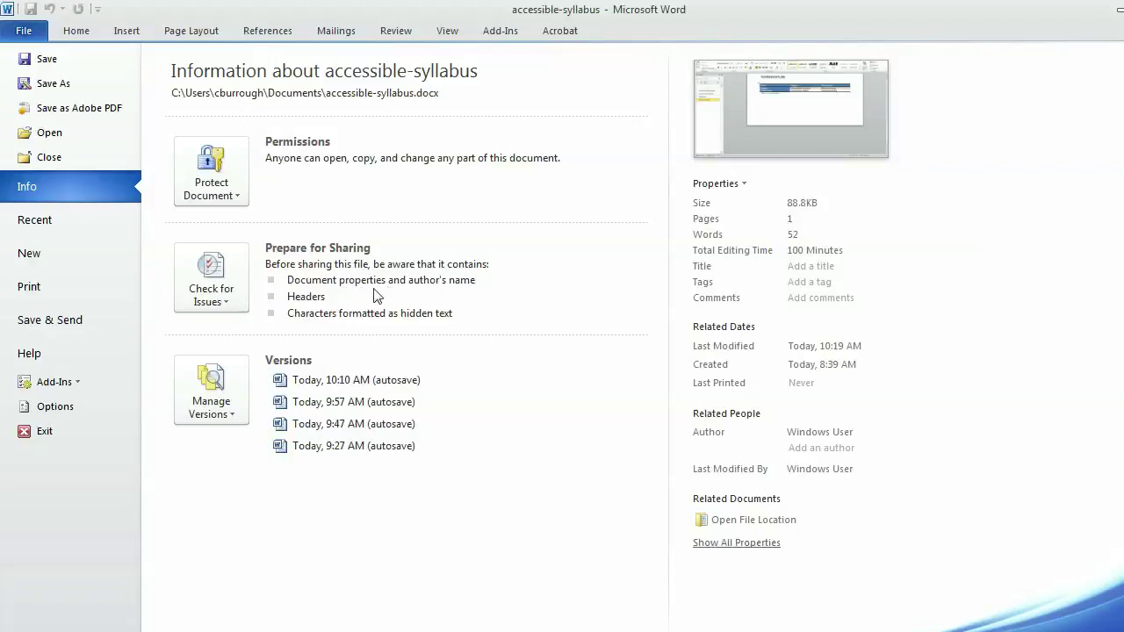
Step: Review the accessible-syllabus file info: 1 page, 52 words, 88.8KB, modified 10:19 AM
{"action": "mouse_move", "coordinate": [352, 324]}
{"action": "mouse_move", "coordinate": [362, 304]}
{"action": "mouse_move", "coordinate": [241, 631]}
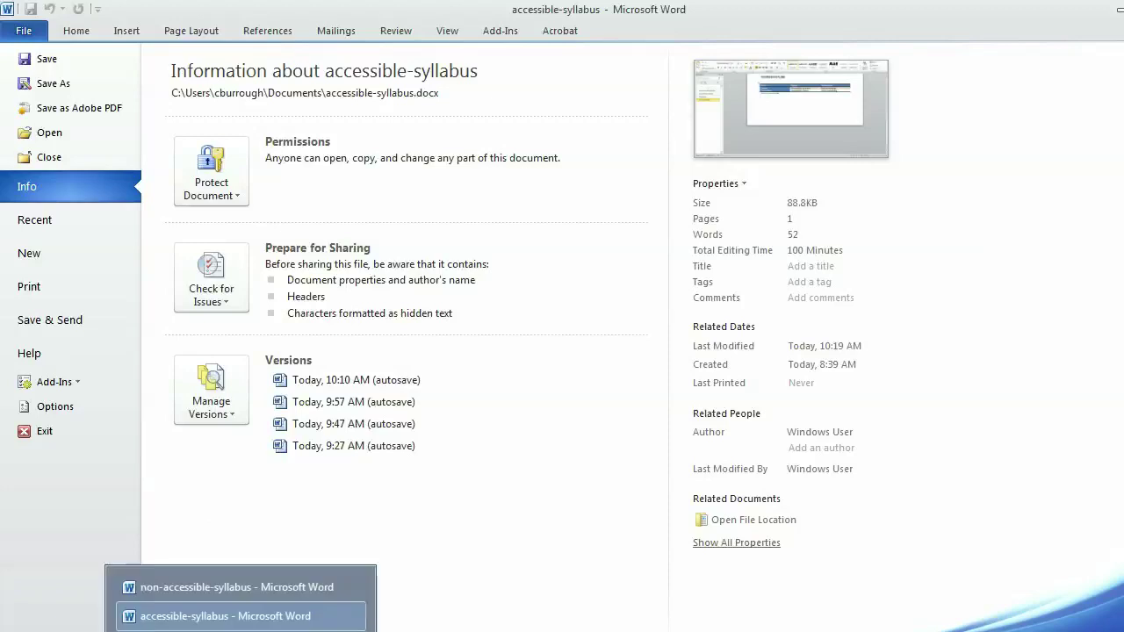
Step: Switch to non-accessible-syllabus and confirm its outline lists only Objectives and Course Outline
{"action": "left_click", "coordinate": [236, 592]}
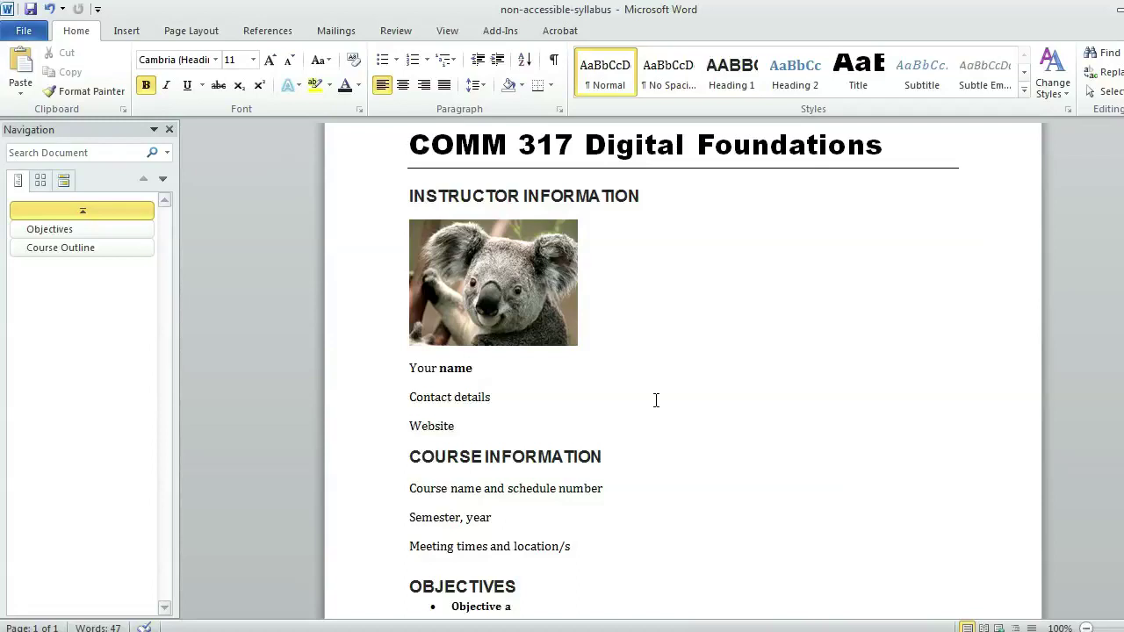
{"action": "scroll", "coordinate": [656, 400], "scroll_direction": "down", "scroll_amount": 3}
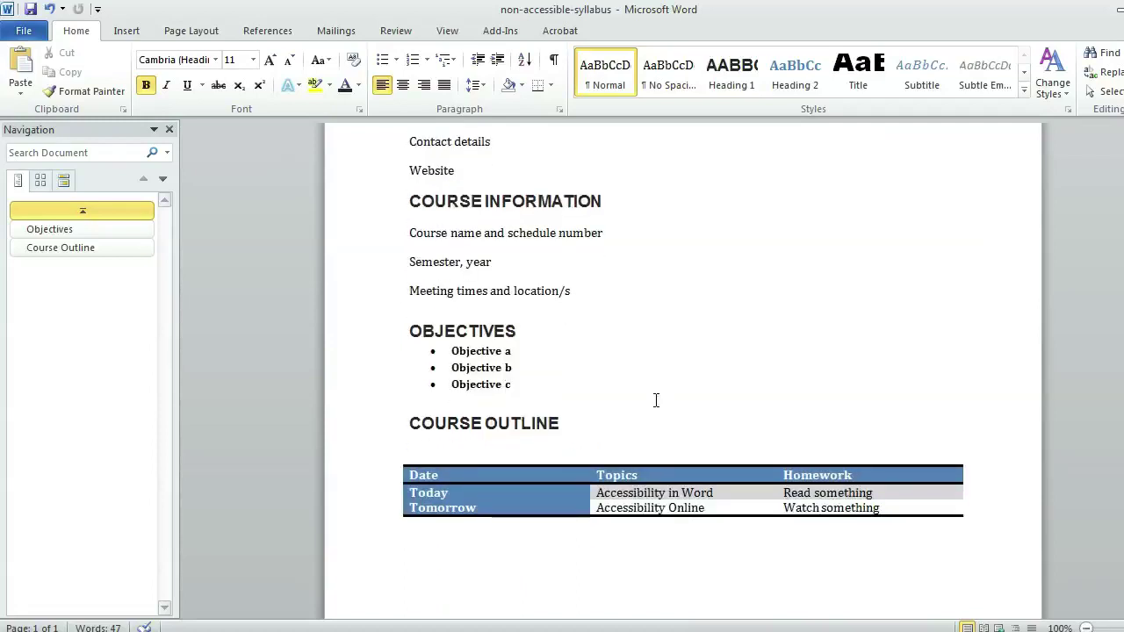
{"action": "scroll", "coordinate": [656, 401], "scroll_direction": "up", "scroll_amount": 4}
{"action": "scroll", "coordinate": [656, 401], "scroll_direction": "down", "scroll_amount": 2}
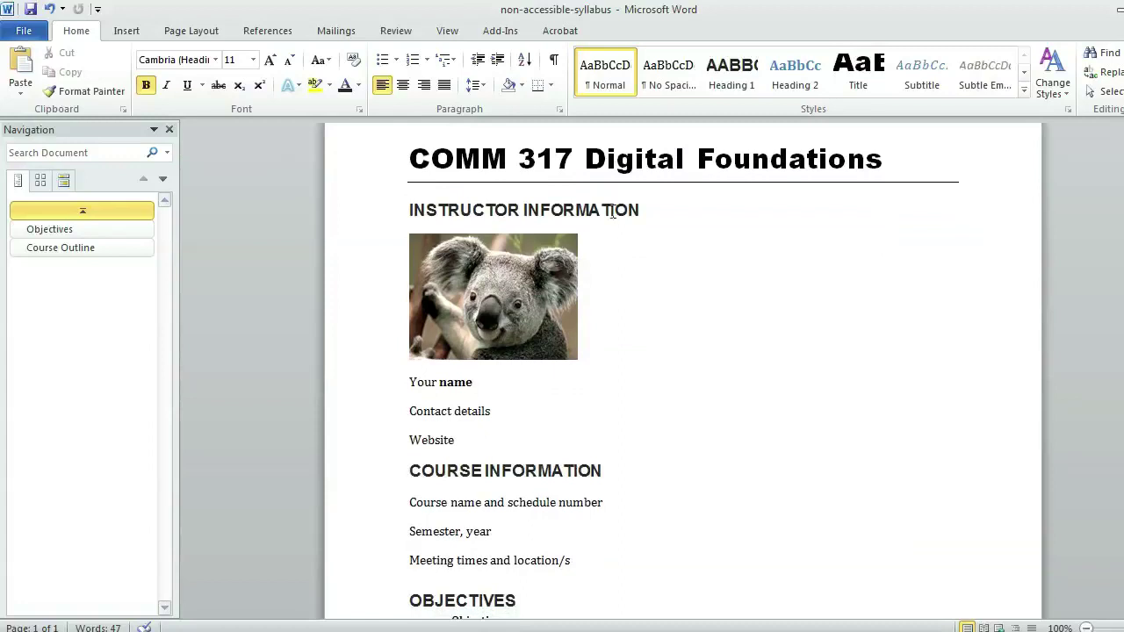
{"action": "left_click", "coordinate": [104, 236]}
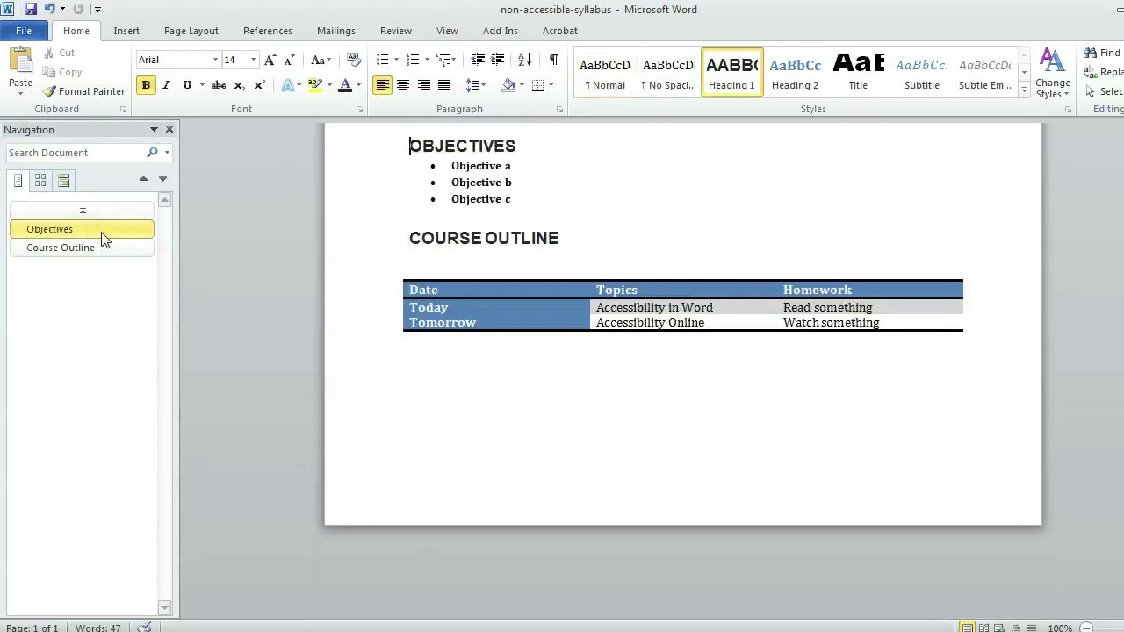
{"action": "left_click", "coordinate": [101, 249]}
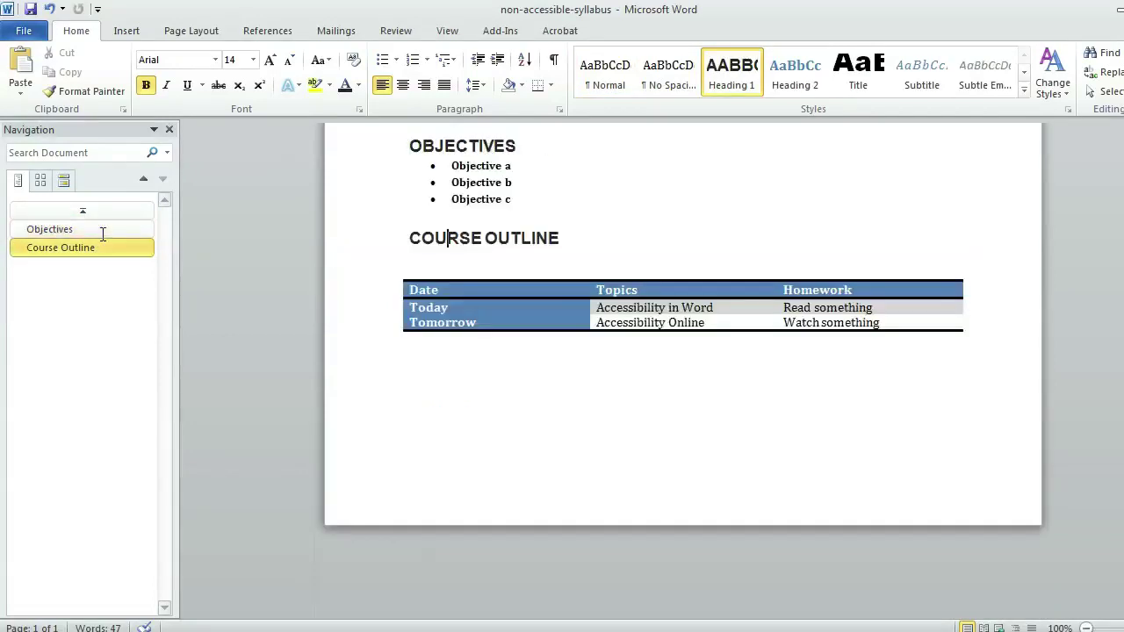
{"action": "left_click", "coordinate": [103, 234]}
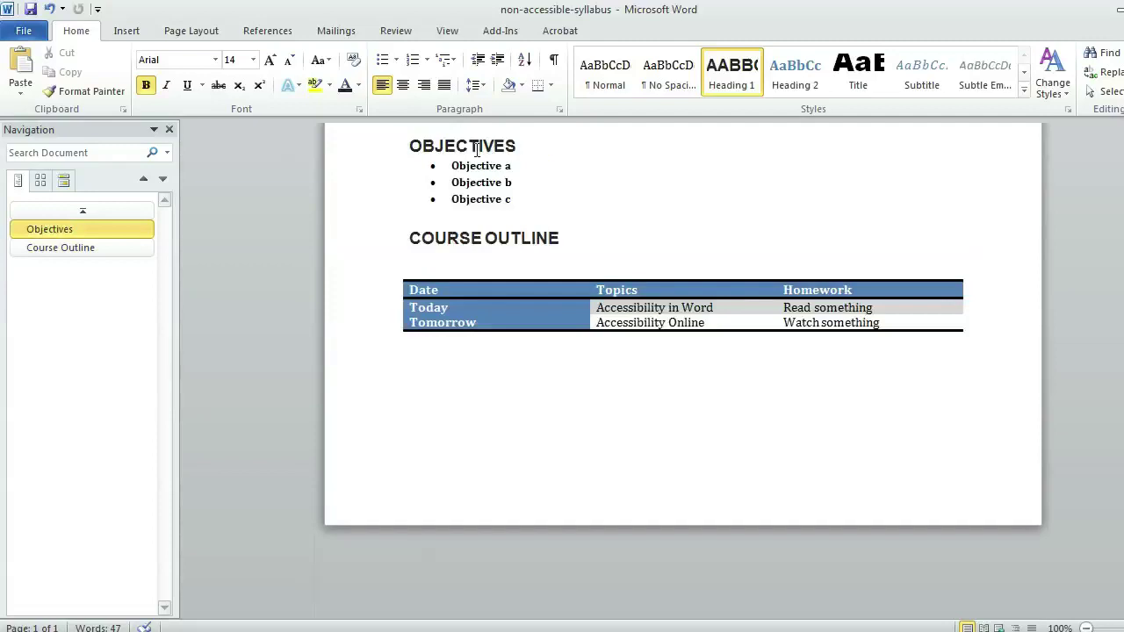
{"action": "scroll", "coordinate": [477, 149], "scroll_direction": "up", "scroll_amount": 10}
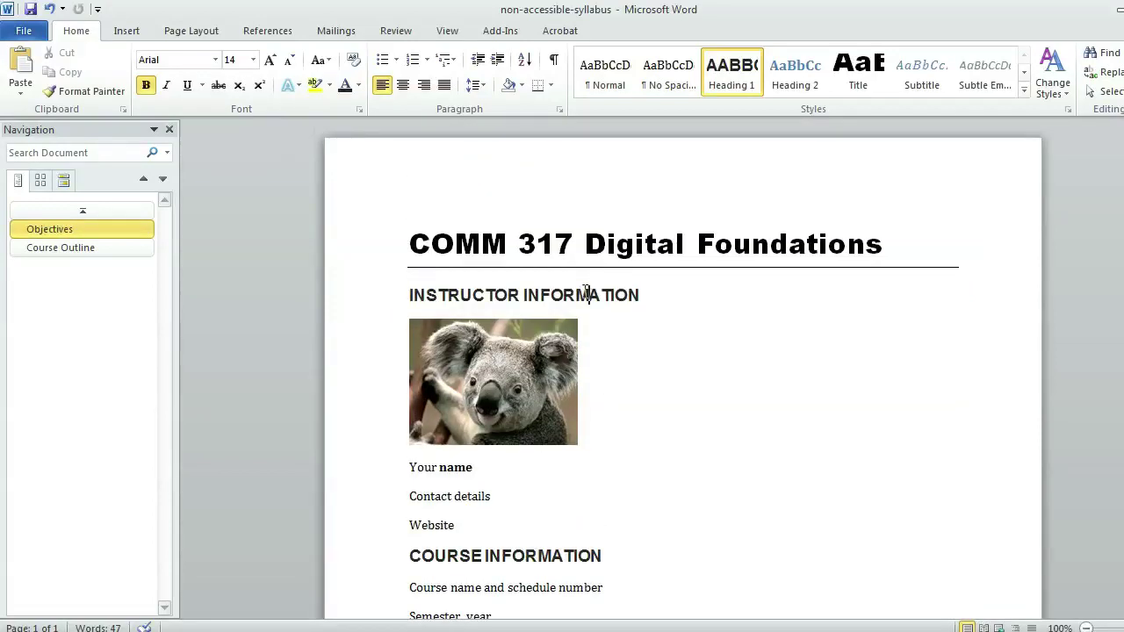
{"action": "left_click", "coordinate": [587, 294]}
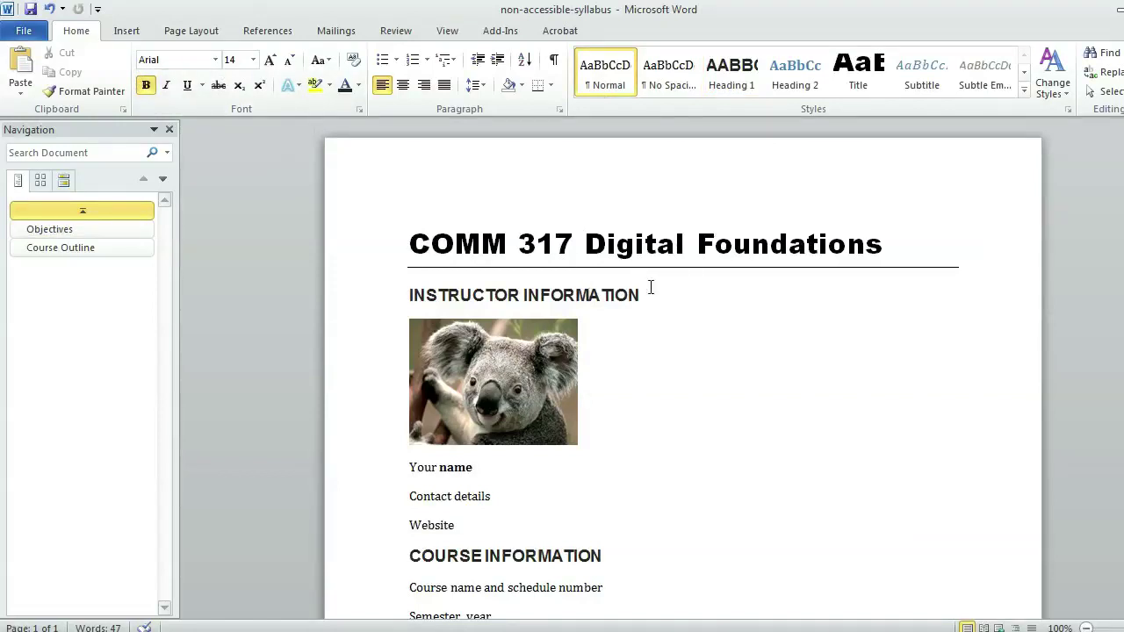
{"action": "left_click", "coordinate": [423, 299]}
Step: Apply Heading 1 to the INSTRUCTOR INFORMATION and COURSE INFORMATION lines
{"action": "key", "text": "Home"}
{"action": "key", "text": "shift+End"}
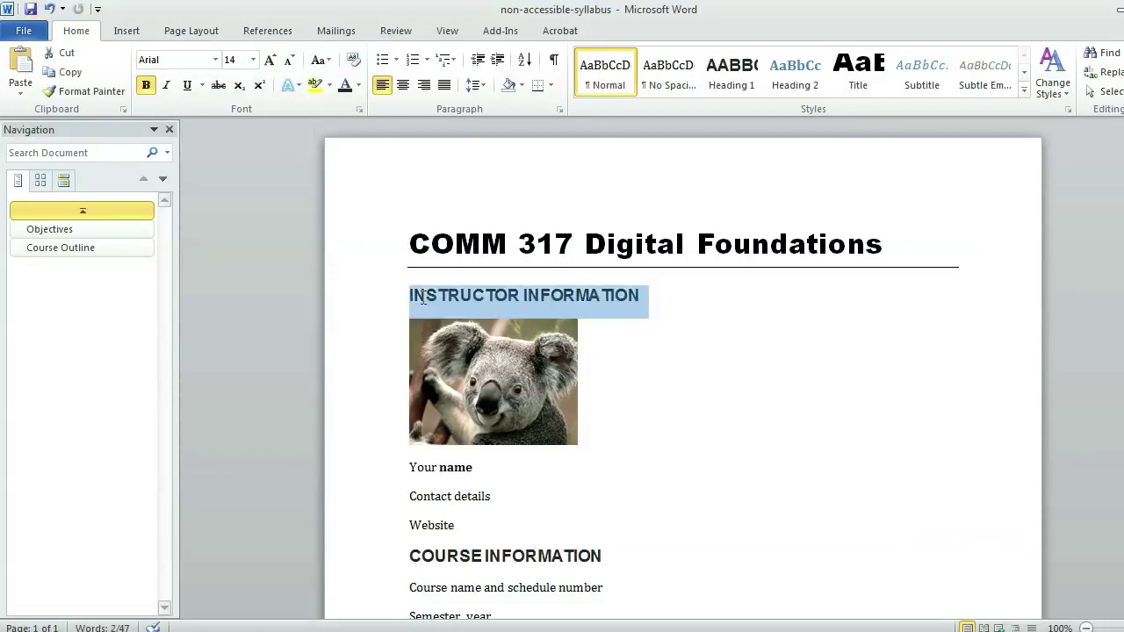
{"action": "left_click", "coordinate": [605, 68]}
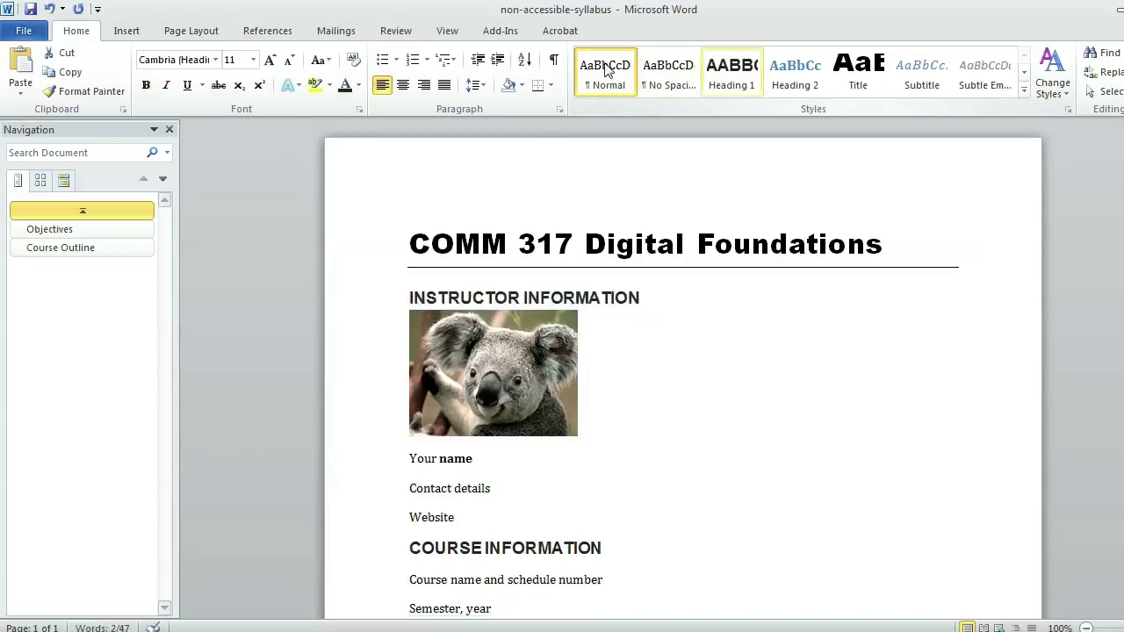
{"action": "left_click", "coordinate": [740, 90]}
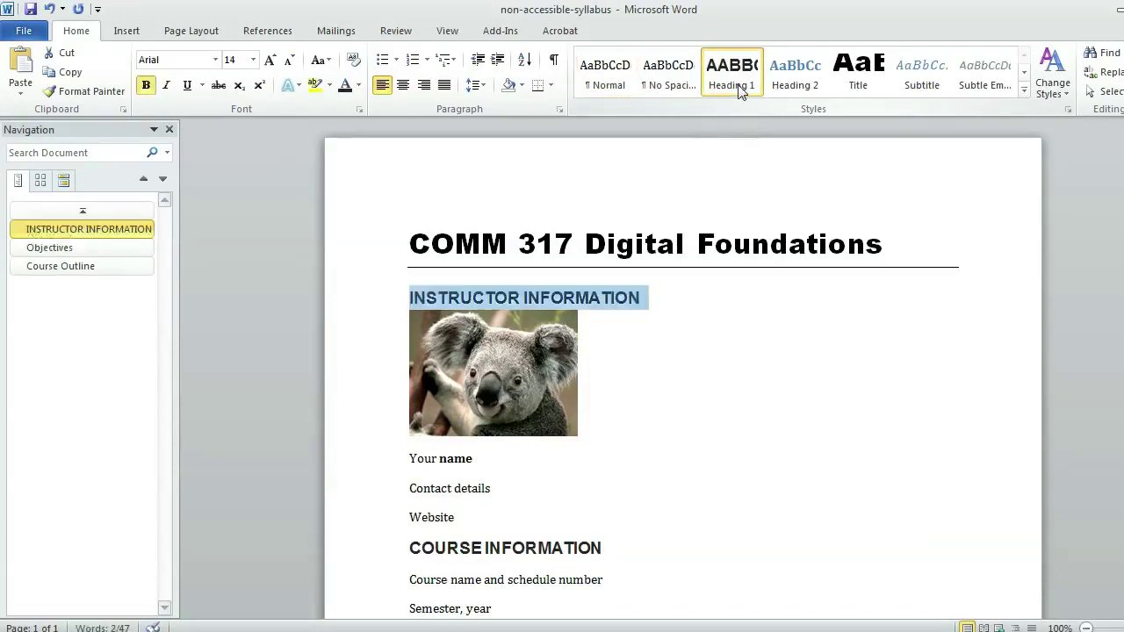
{"action": "left_click", "coordinate": [415, 546]}
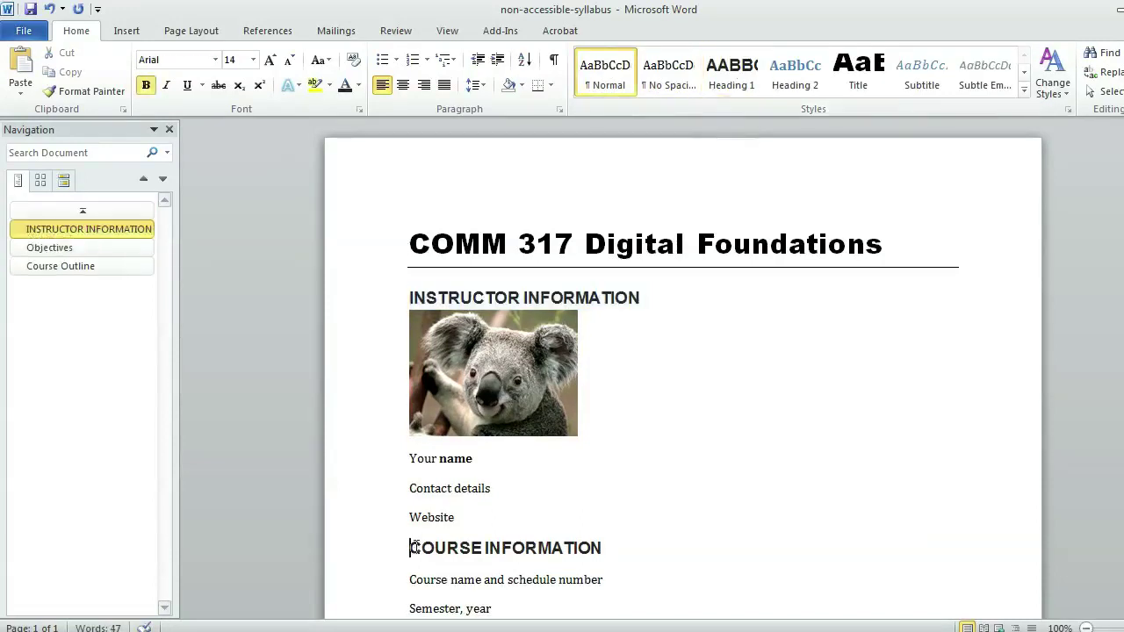
{"action": "triple_click", "coordinate": [415, 546]}
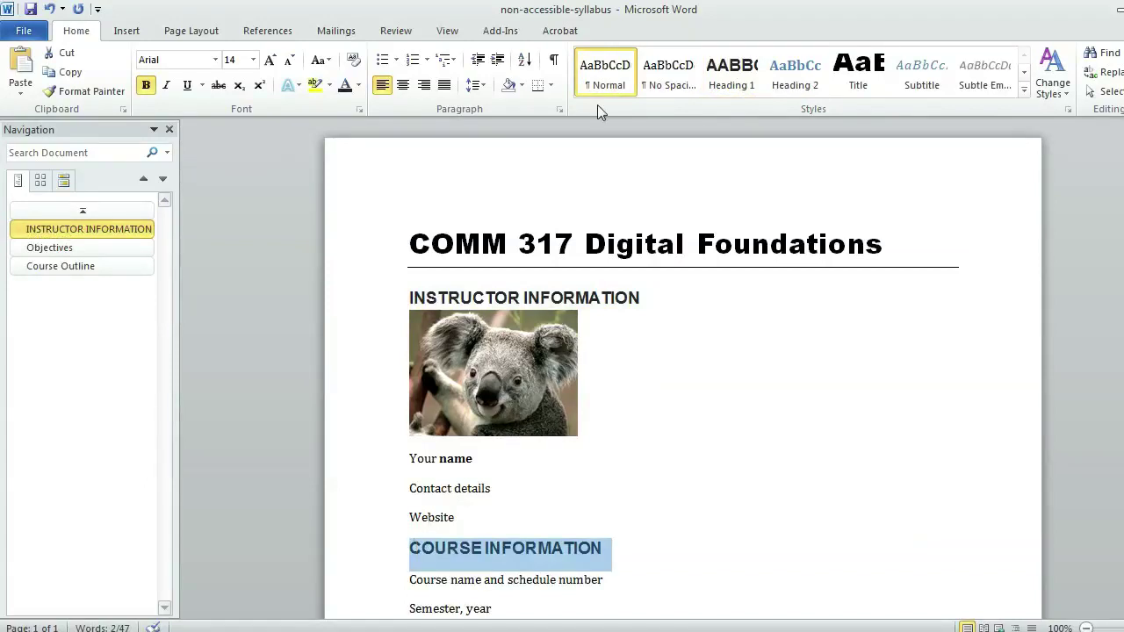
{"action": "left_click", "coordinate": [613, 77]}
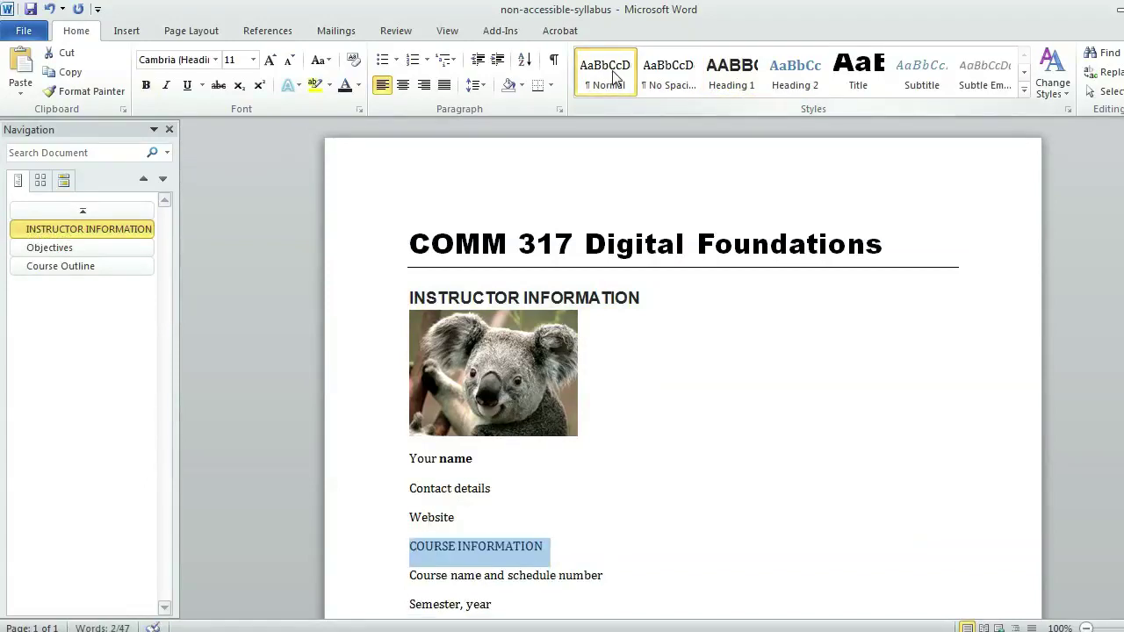
{"action": "left_click", "coordinate": [732, 81]}
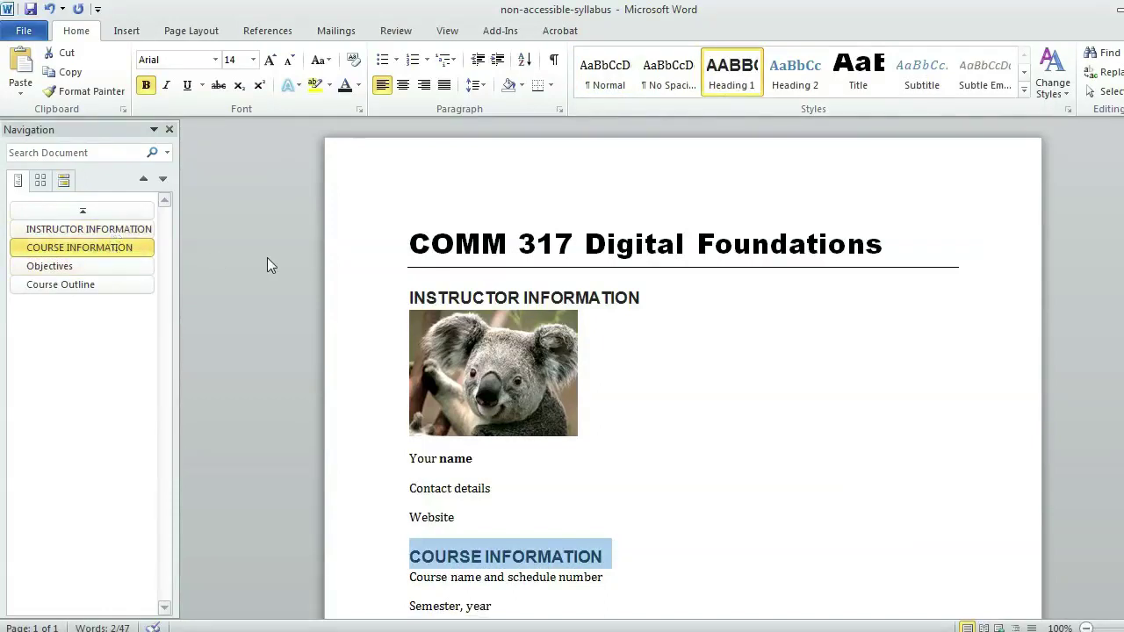
{"action": "left_click", "coordinate": [29, 31]}
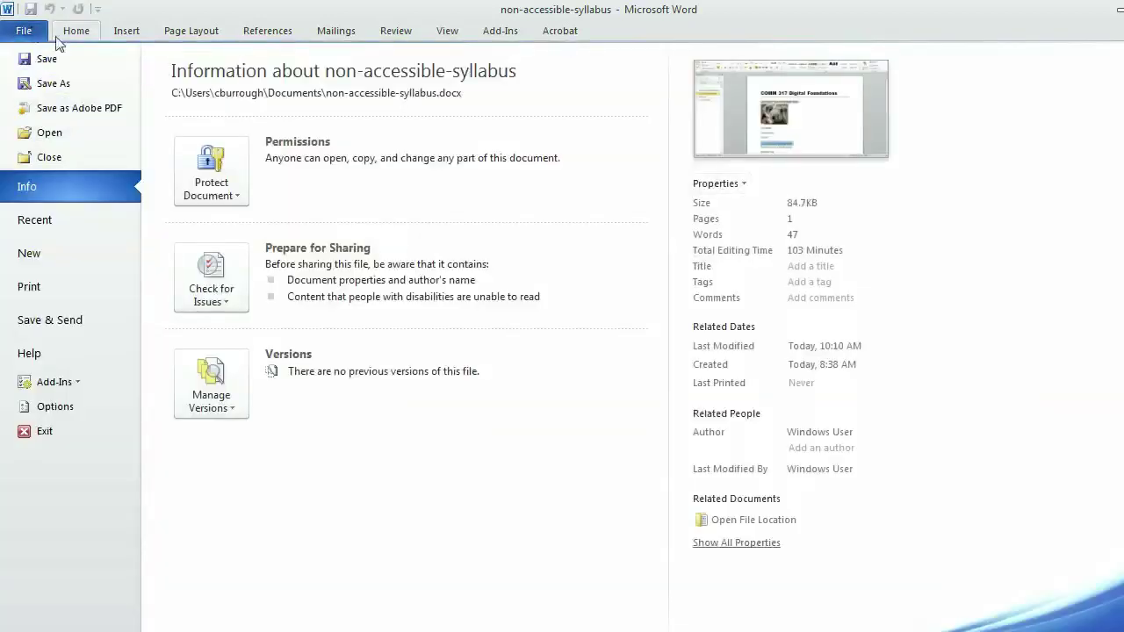
Step: Run Check Accessibility on the syllabus and float the results pane over the document
{"action": "left_click", "coordinate": [227, 297]}
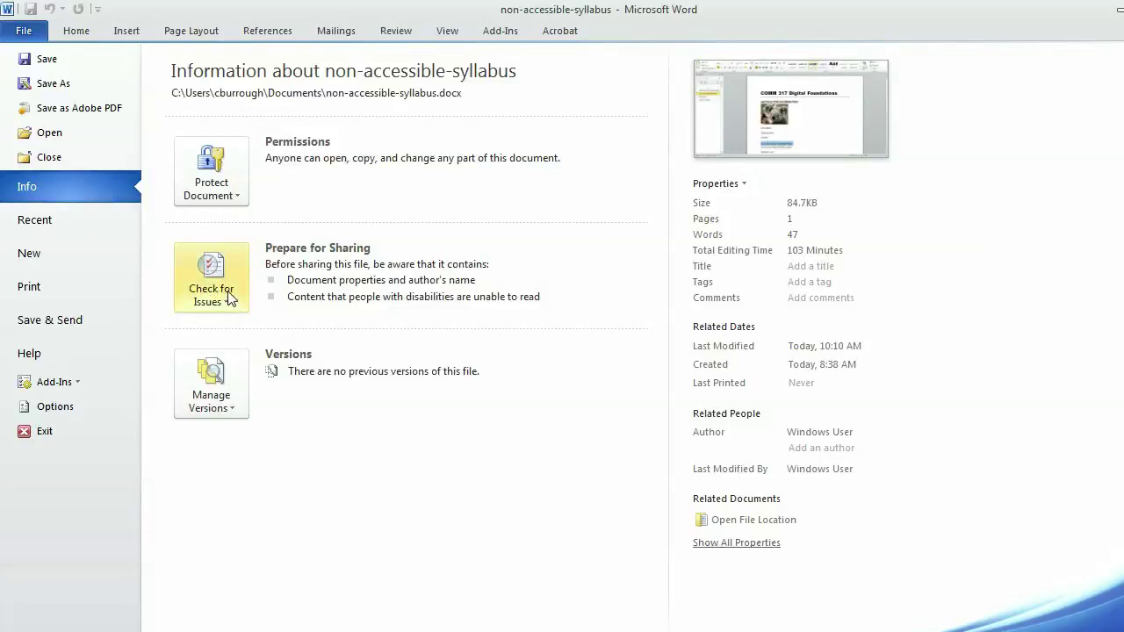
{"action": "key", "text": "Down"}
{"action": "key", "text": "Down"}
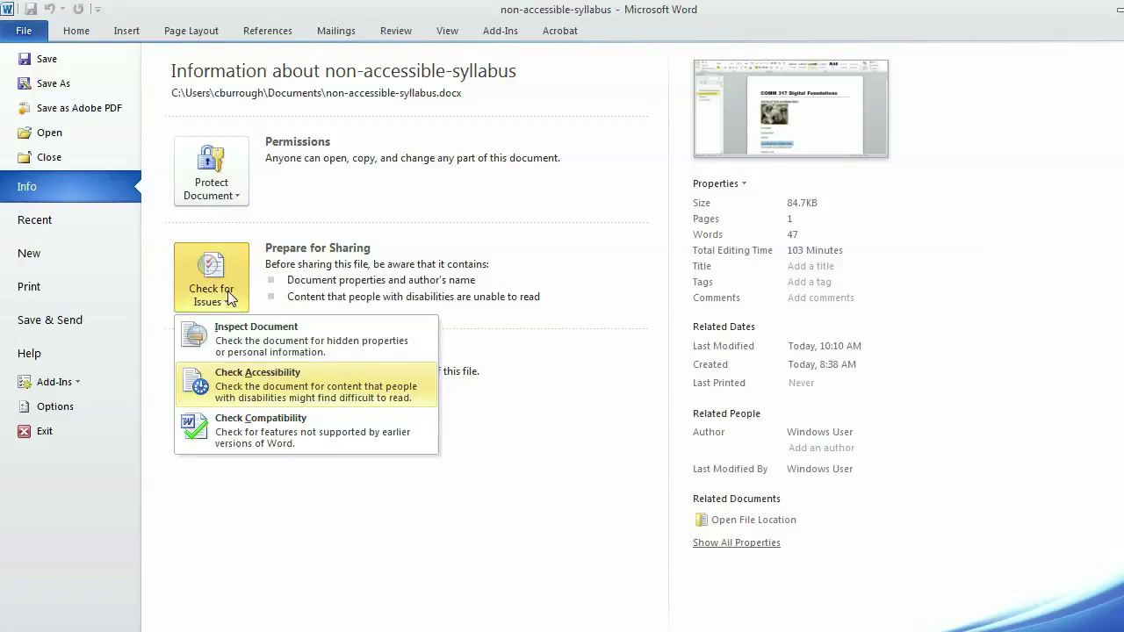
{"action": "left_click", "coordinate": [242, 376]}
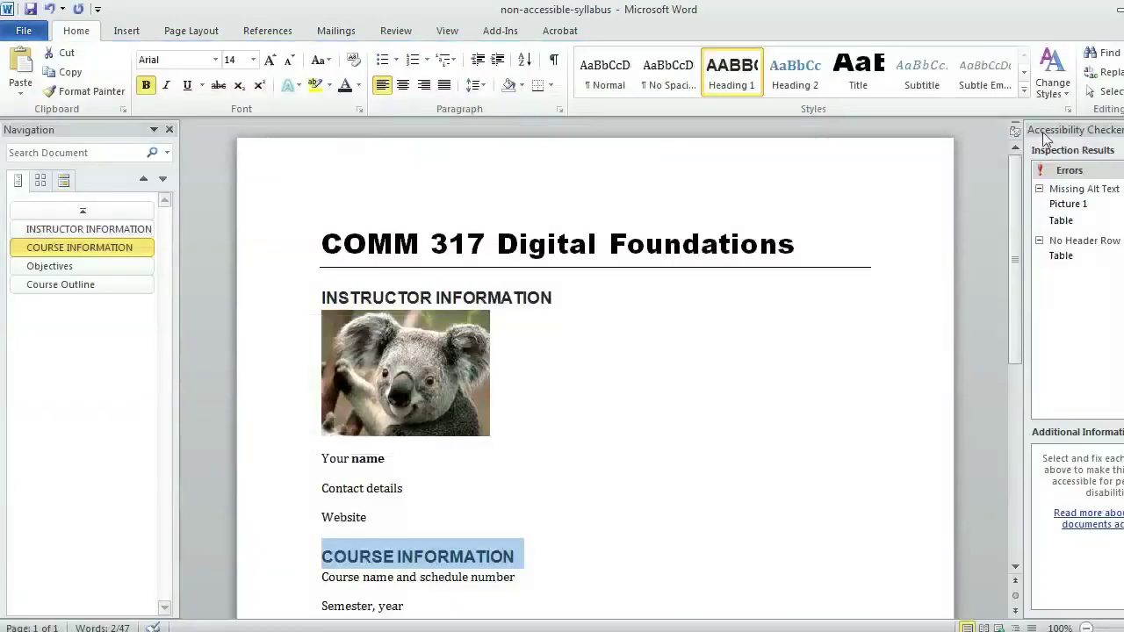
{"action": "left_click_drag", "start_coordinate": [1047, 130], "coordinate": [824, 161]}
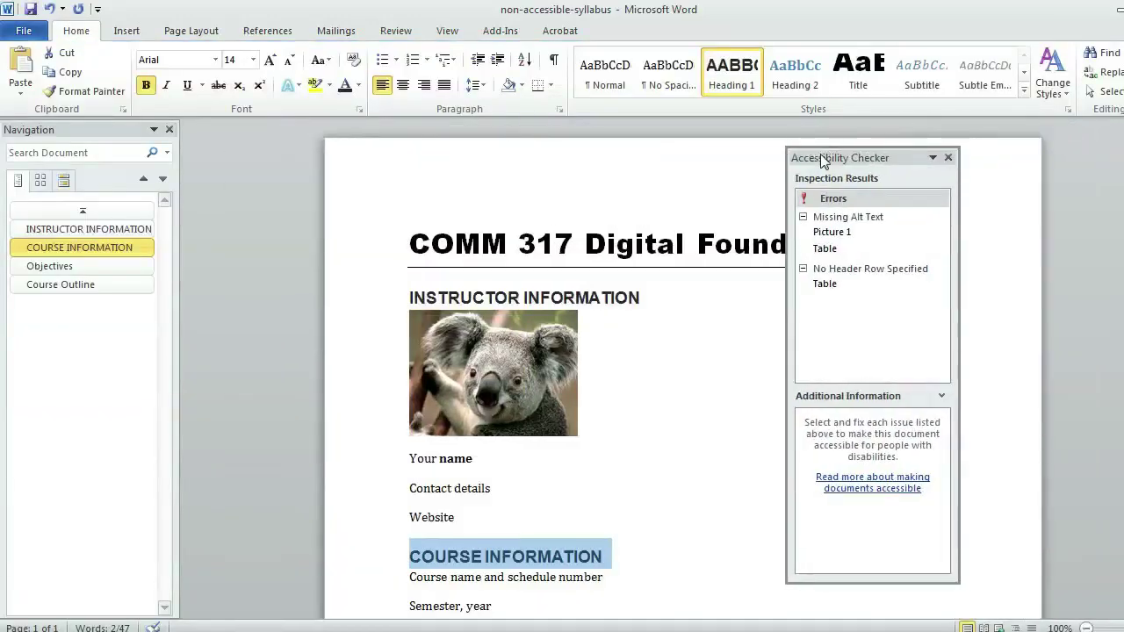
Step: Select Picture 1 under Missing Alt Text to jump to the koala picture
{"action": "left_click", "coordinate": [843, 236]}
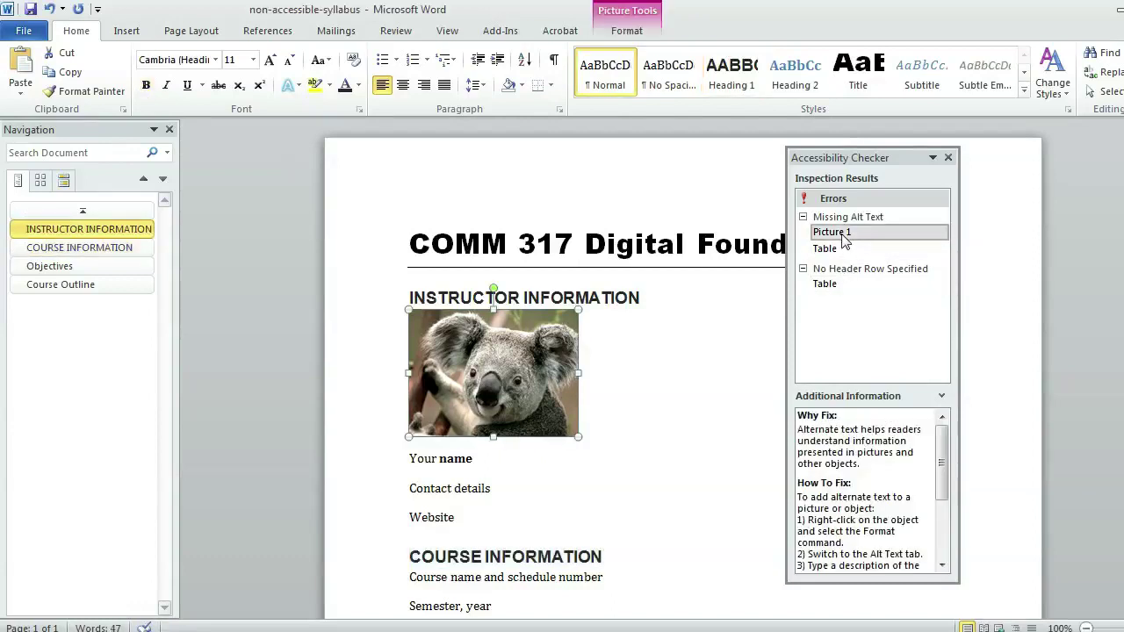